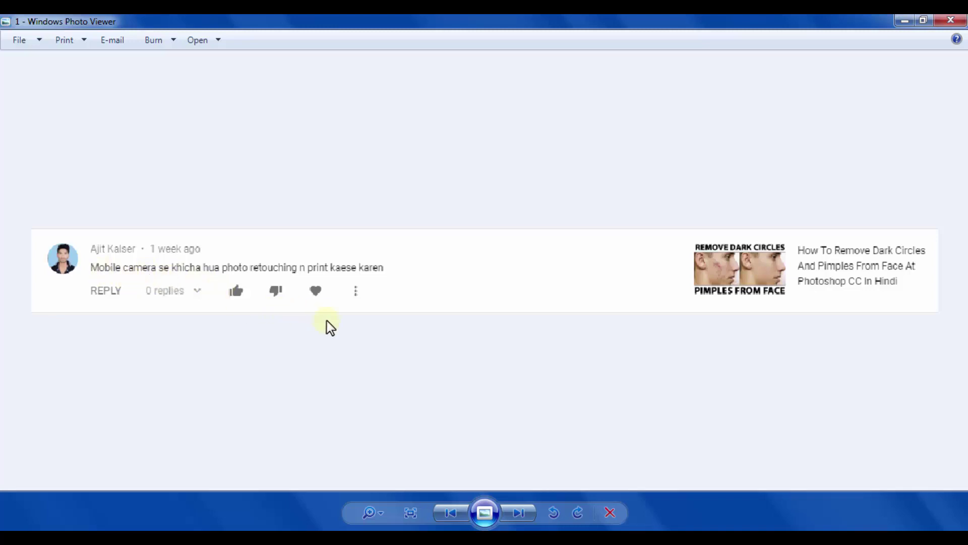
Step: Close the comment screenshot in Windows Photo Viewer and clear the folder selection
left_click(954, 21)
left_click(559, 346)
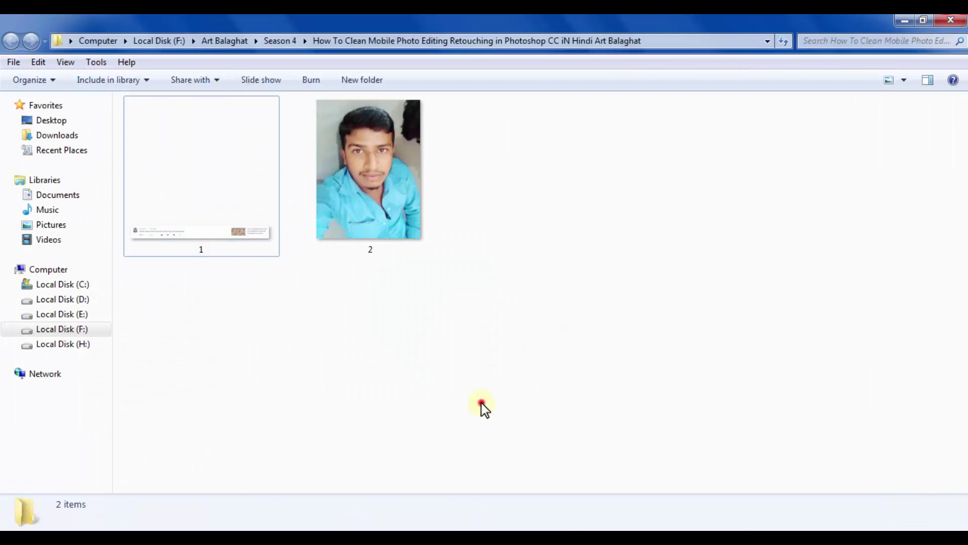
Step: Preview selfie photo 2 full size, then close the preview
double_click(372, 186)
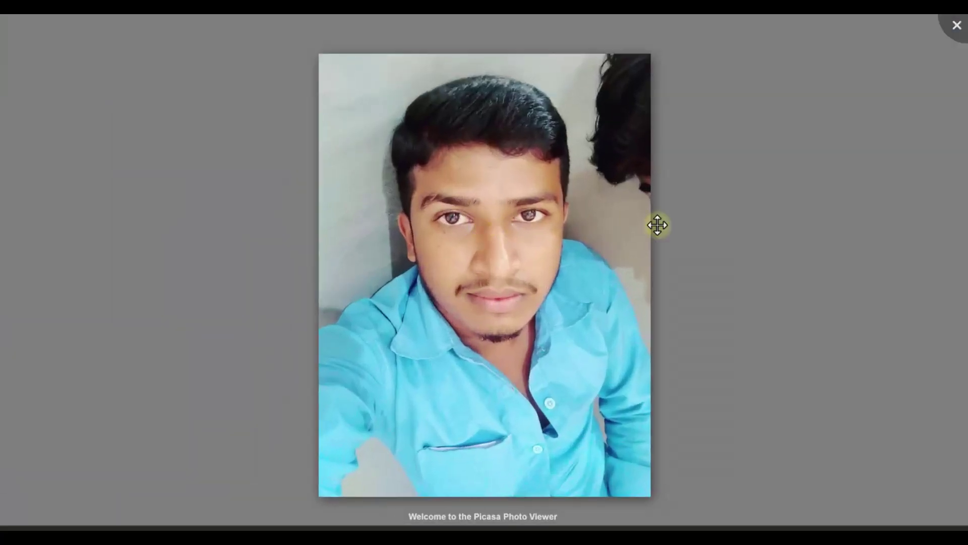
left_click(728, 221)
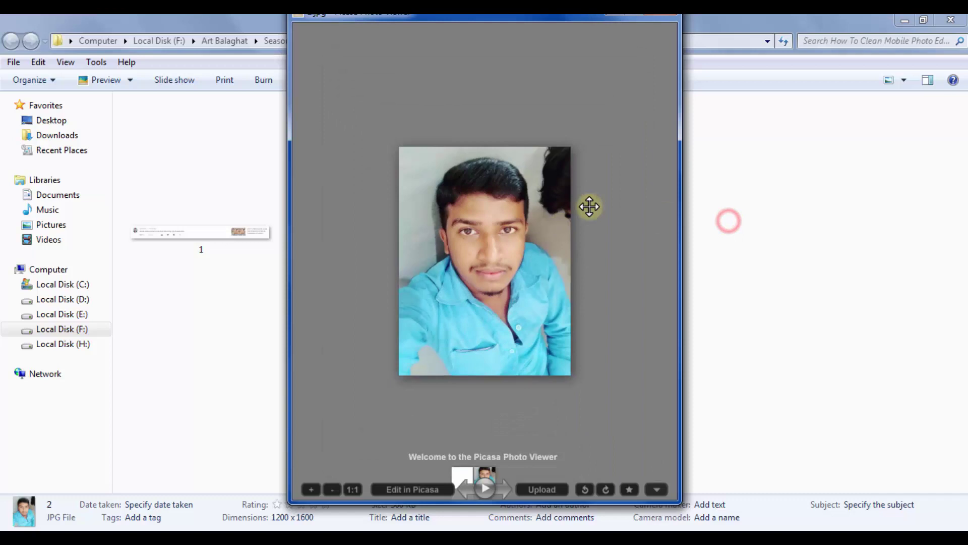
left_click(772, 284)
Step: Try dragging photo 2 over toward Photoshop, then clear its selection
left_click_drag(370, 182, 612, 352)
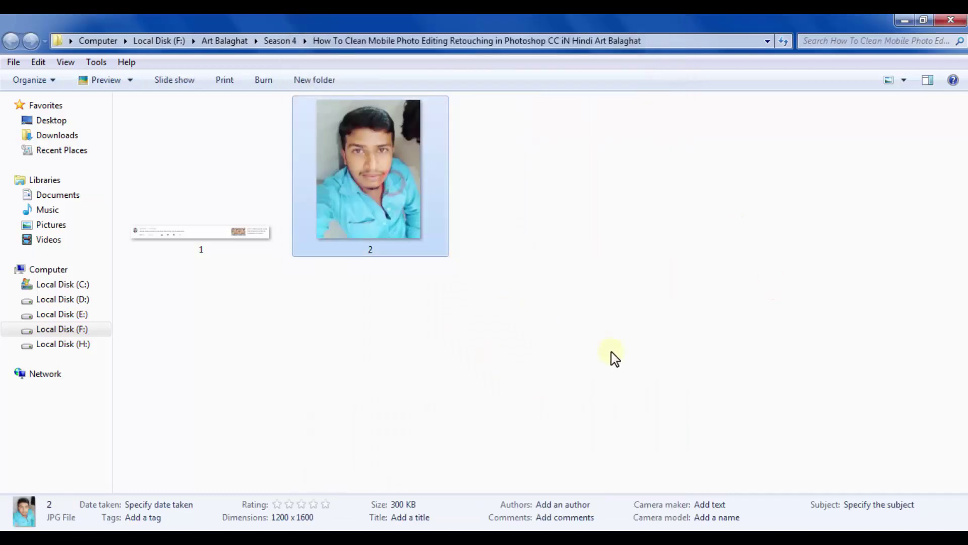
left_click_drag(411, 222, 323, 504)
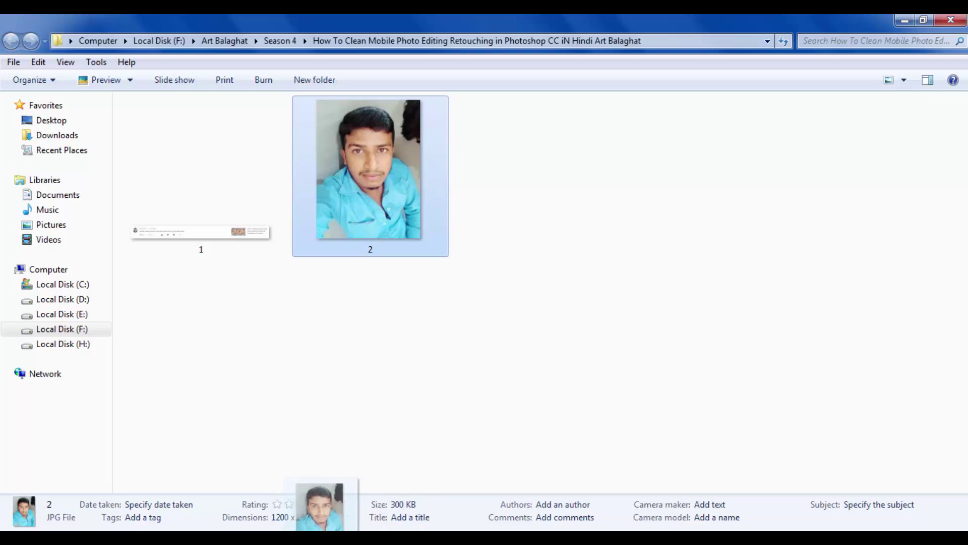
left_click_drag(323, 504, 560, 225)
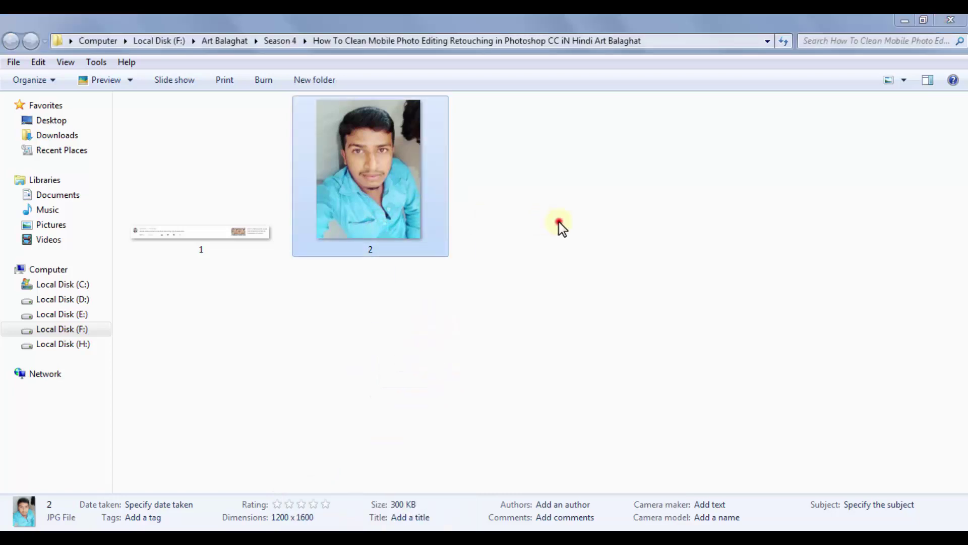
left_click(559, 224)
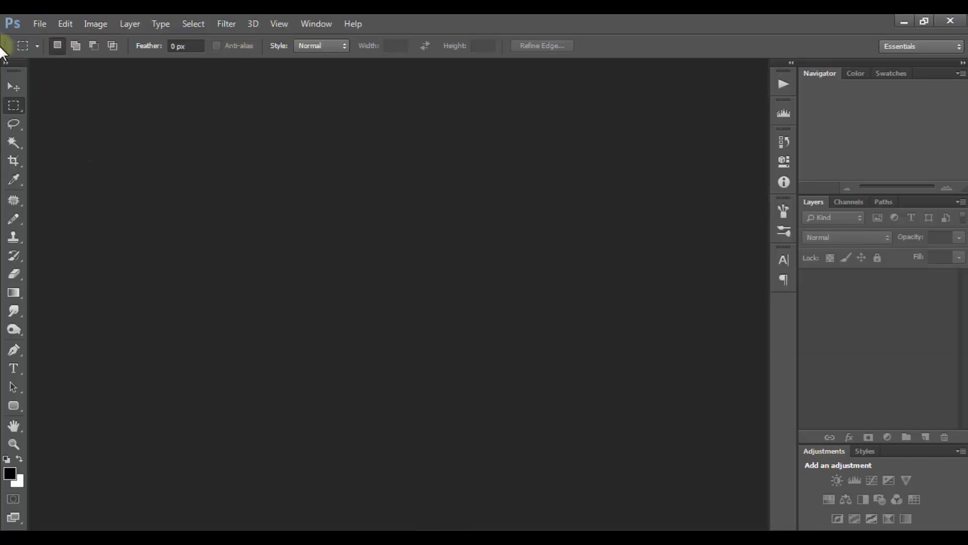
Step: Select the Move tool in Photoshop's empty workspace
left_click(15, 88)
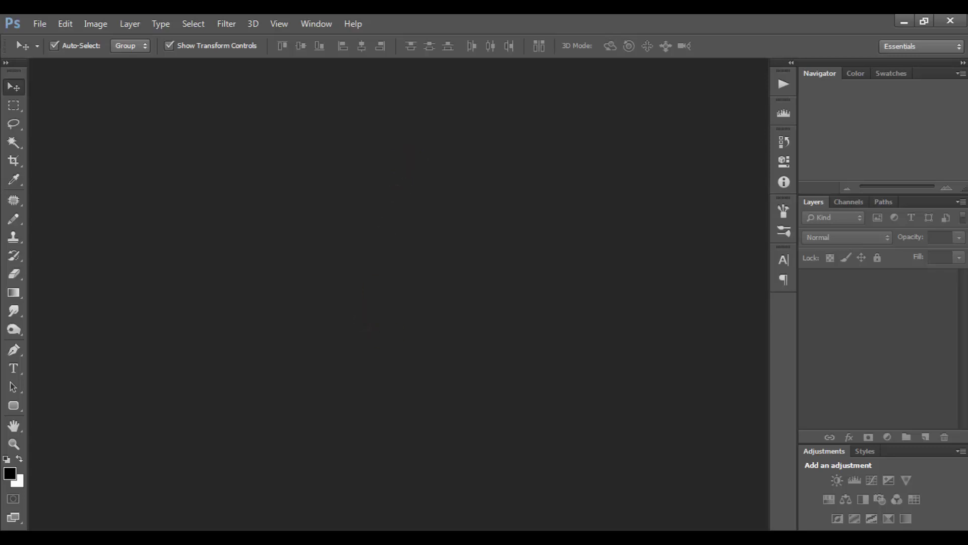
Step: Subscribe to the YouTube channel with notifications set to All
left_click(379, 520)
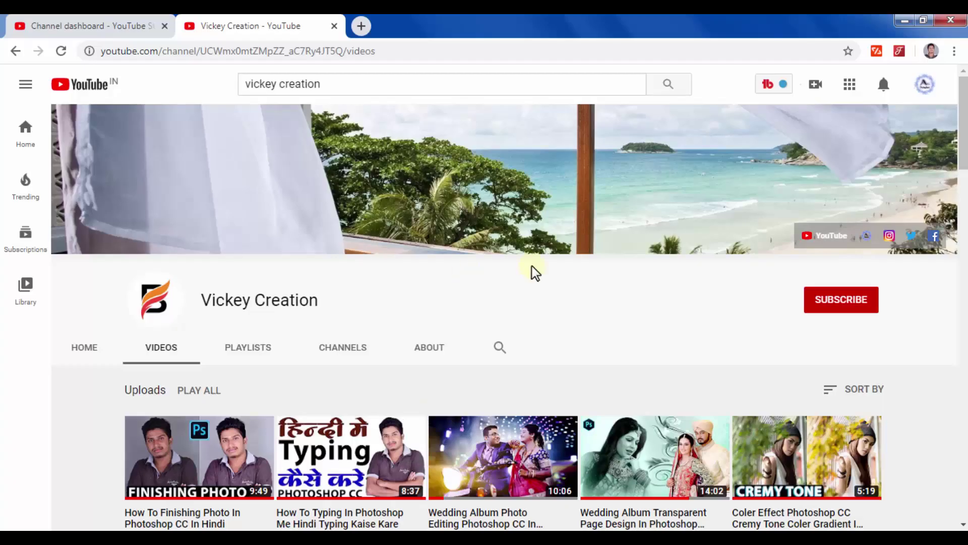
left_click(848, 301)
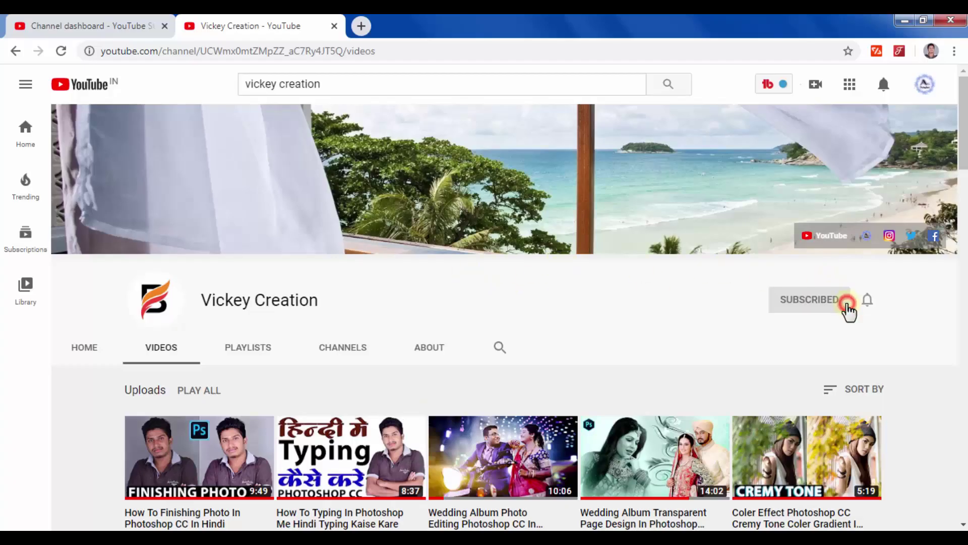
left_click(868, 305)
left_click(841, 343)
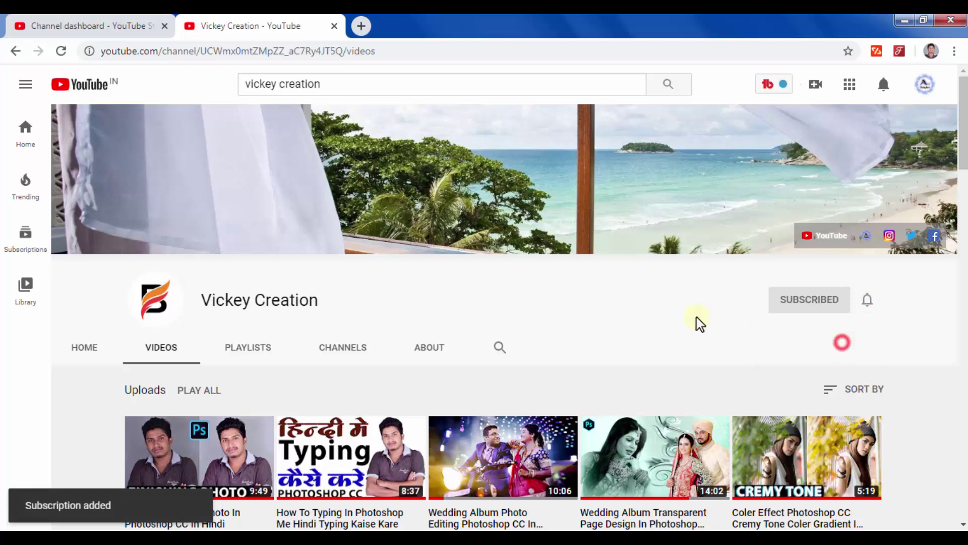
Step: Scroll through the channel's videos, then minimise Chrome back to Photoshop
scroll(403, 428, "down", 1)
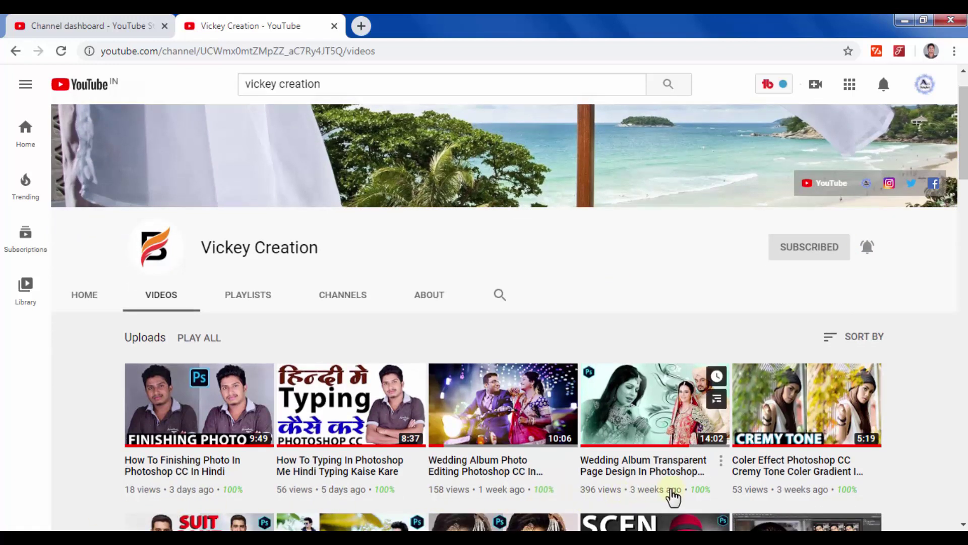
scroll(669, 497, "down", 7)
scroll(674, 406, "up", 8)
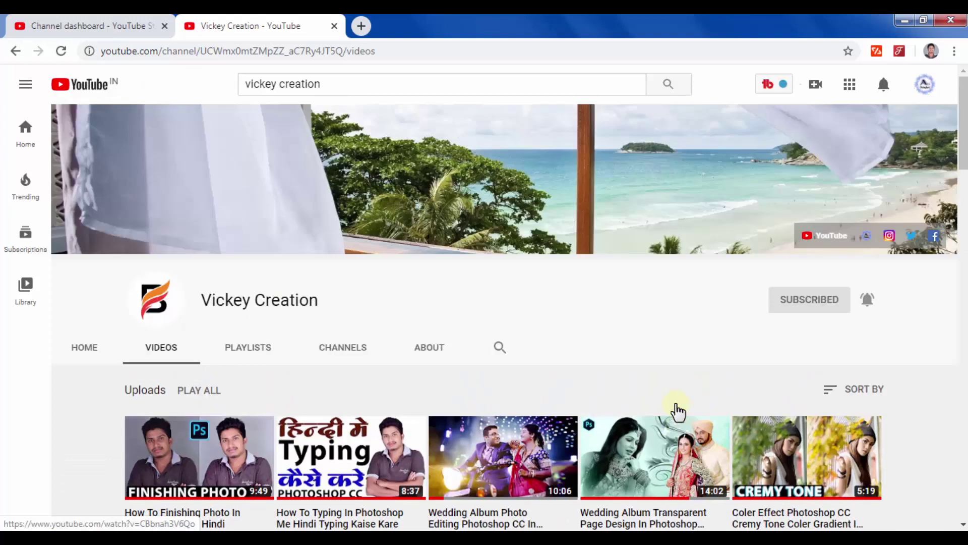
left_click(615, 302)
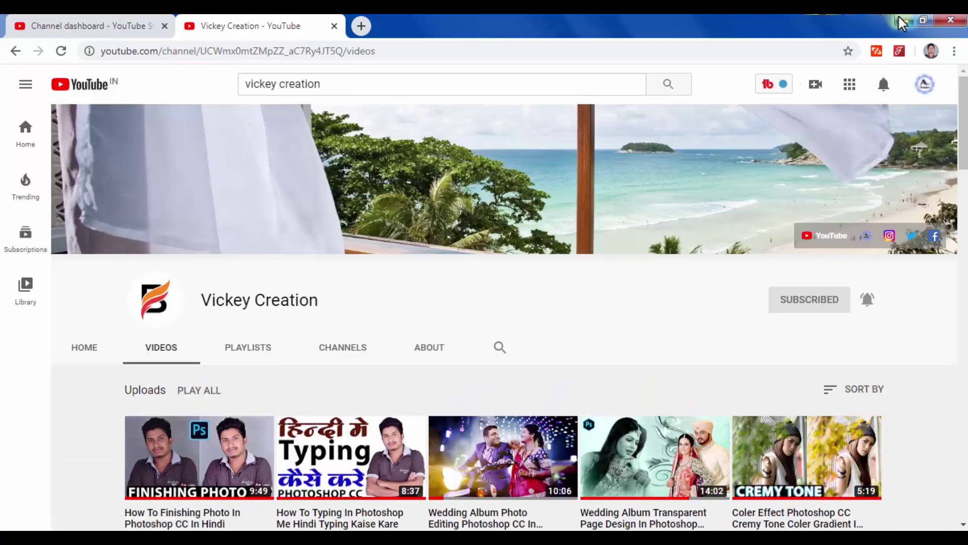
left_click(903, 21)
left_click(579, 280)
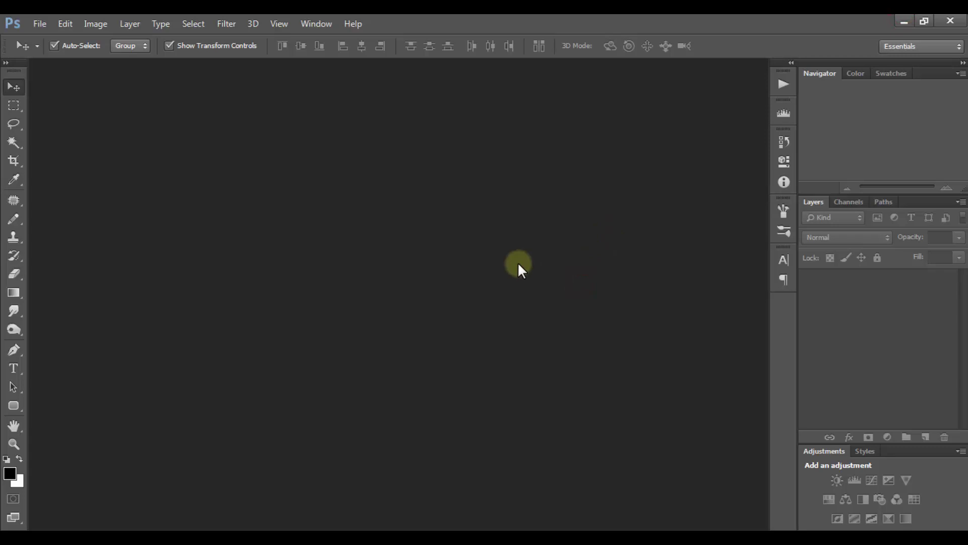
Step: Open 2.jpg in Photoshop by dragging it in, then zoom onto the face and back out to 39.92%
left_click(380, 519)
mouse_move(394, 210)
left_mouse_down()
mouse_move(336, 527)
mouse_move(379, 364)
left_mouse_up()
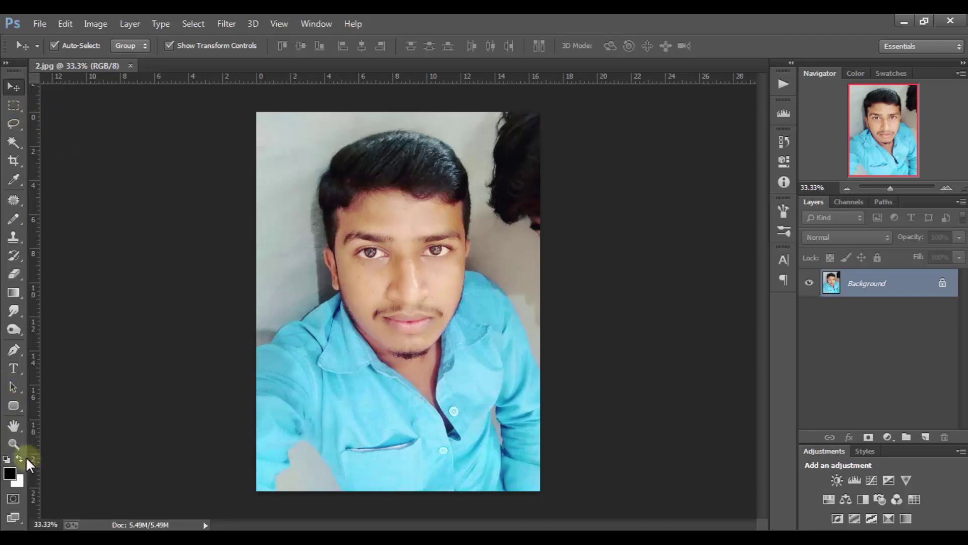
left_click(14, 444)
left_click_drag(525, 159, 568, 206)
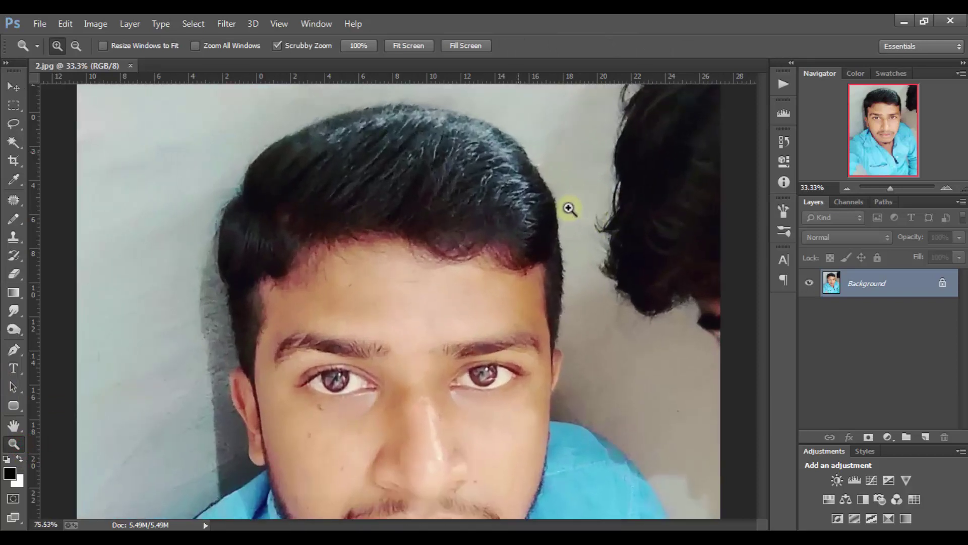
left_click_drag(346, 370, 510, 192)
left_click_drag(611, 361, 568, 328)
left_click_drag(583, 275, 438, 275)
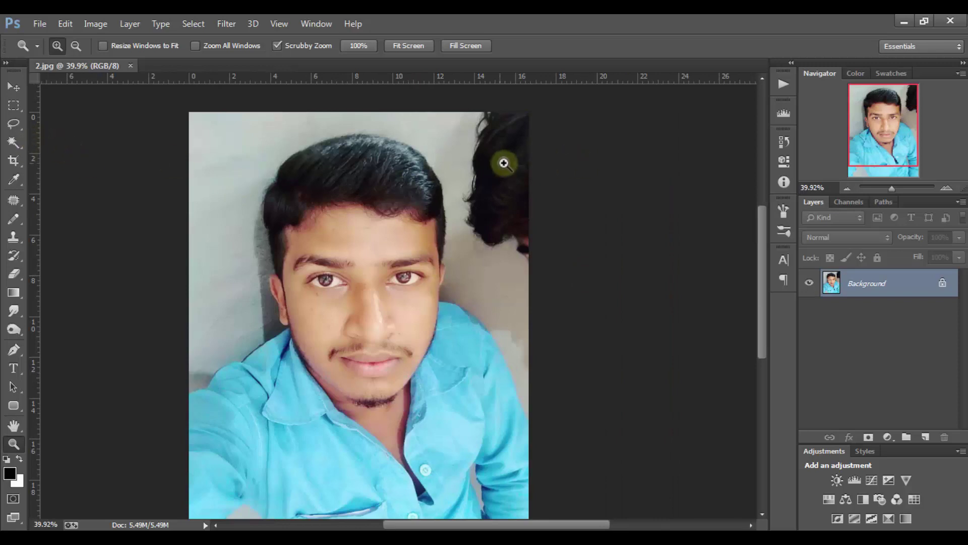
Step: Remove the stray person's hair at the right edge with a Content-Aware Fill
left_click(14, 199)
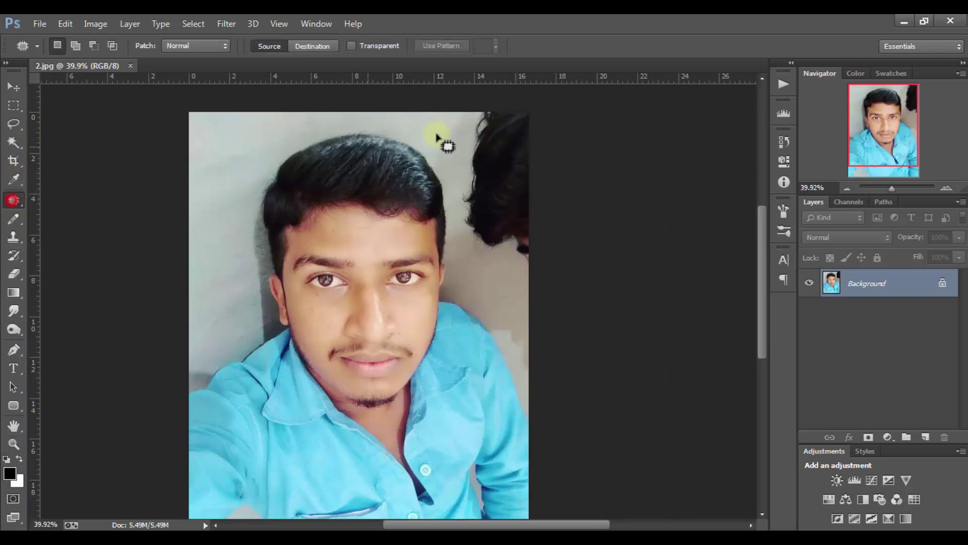
mouse_move(456, 112)
left_mouse_down()
mouse_move(507, 275)
mouse_move(560, 300)
left_mouse_up()
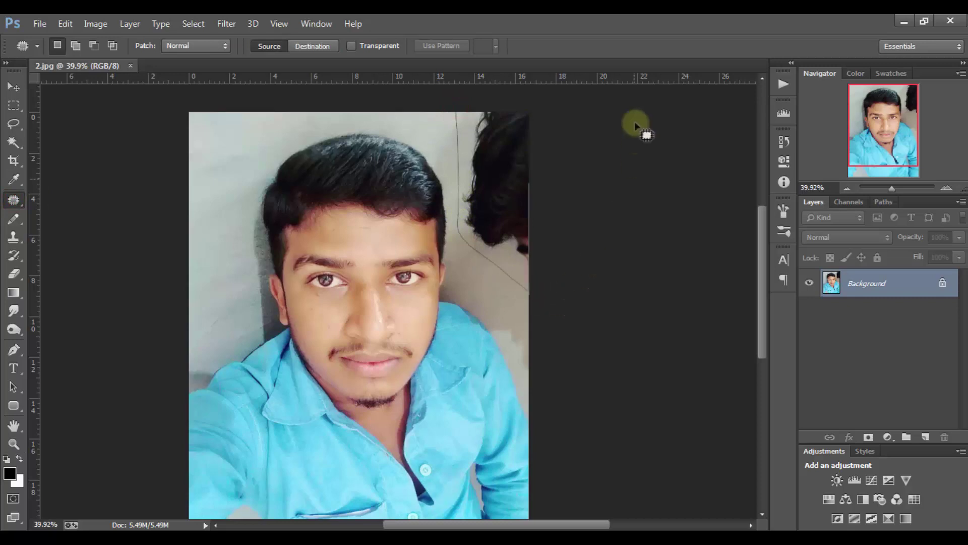
left_click(65, 23)
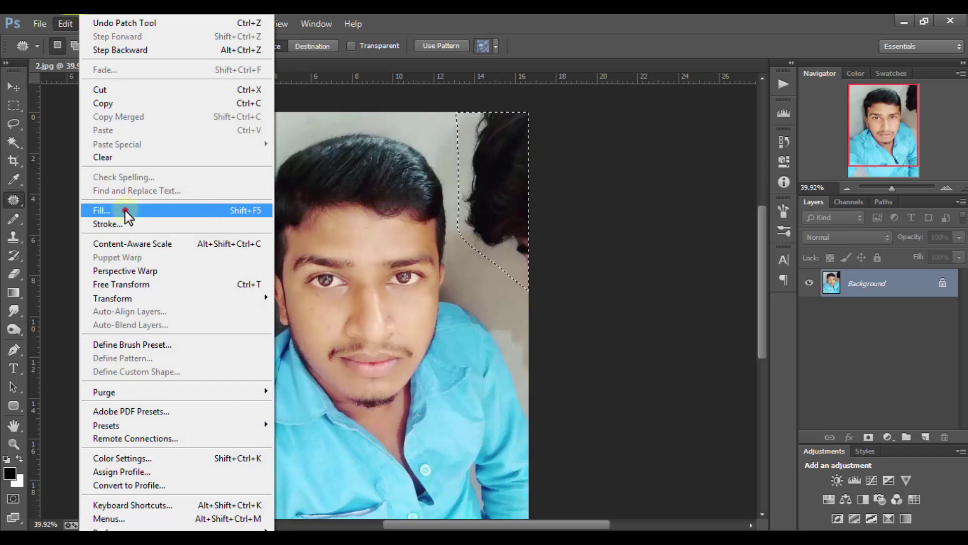
left_click(125, 212)
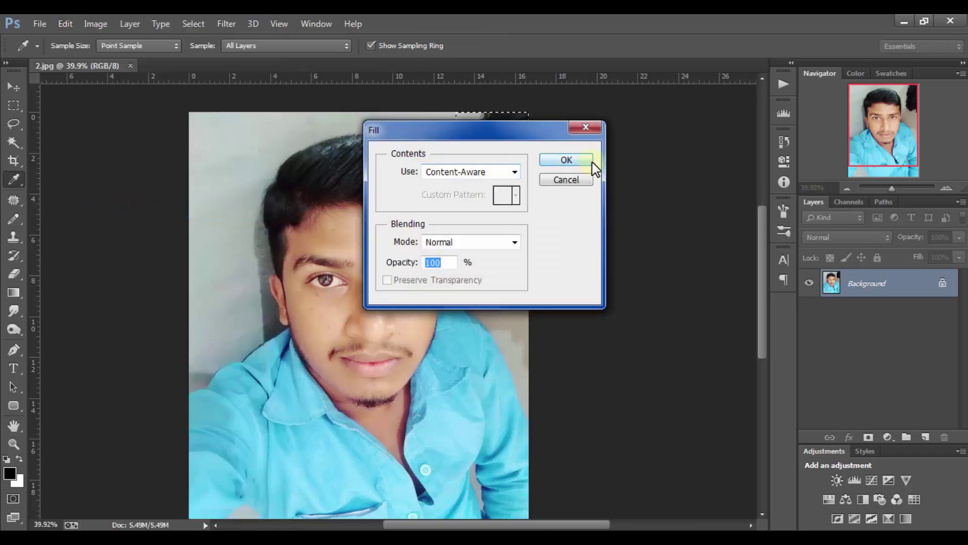
left_click(591, 161)
key("j")
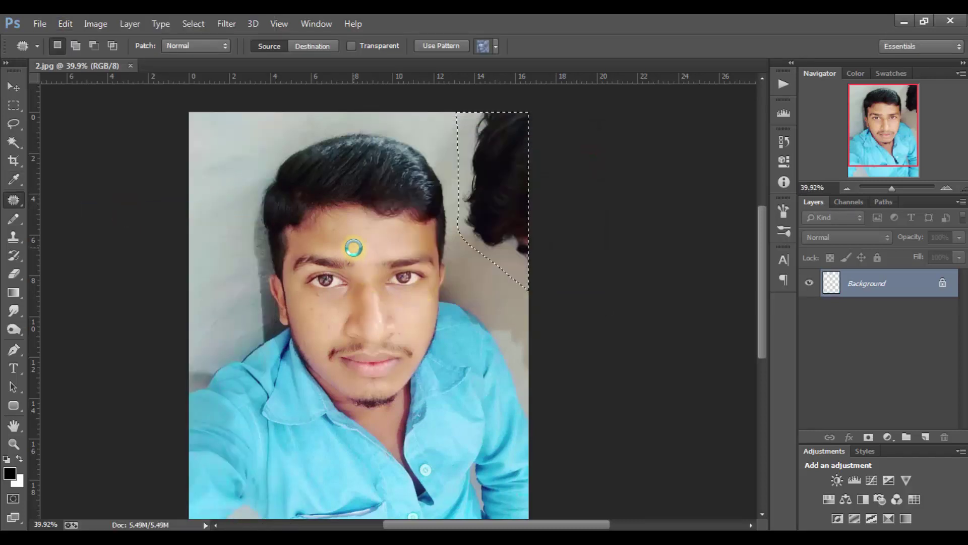
Step: Content-Aware Fill away the leftover eye at the right edge
mouse_move(485, 168)
left_mouse_down()
mouse_move(555, 107)
mouse_move(536, 151)
left_mouse_up()
left_click(40, 23)
left_click(105, 208)
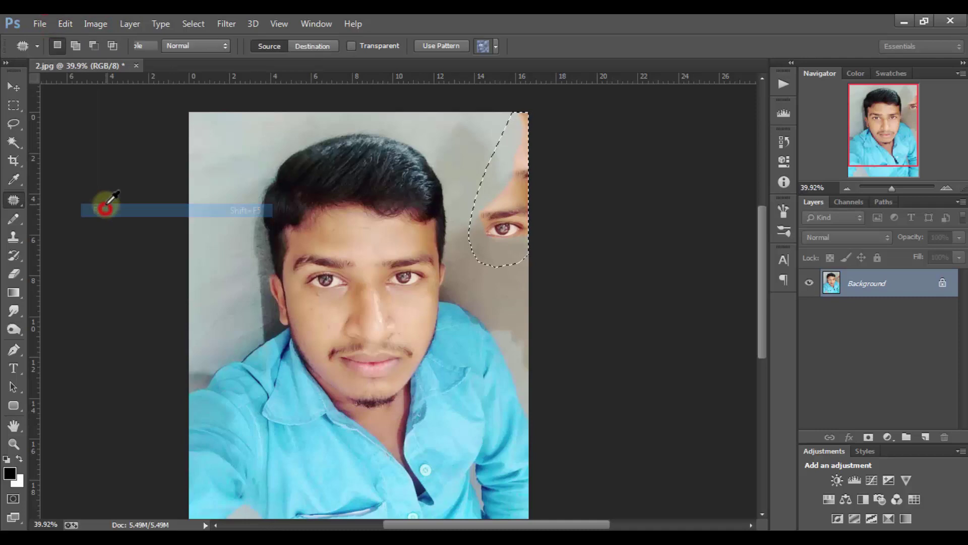
left_click(591, 234)
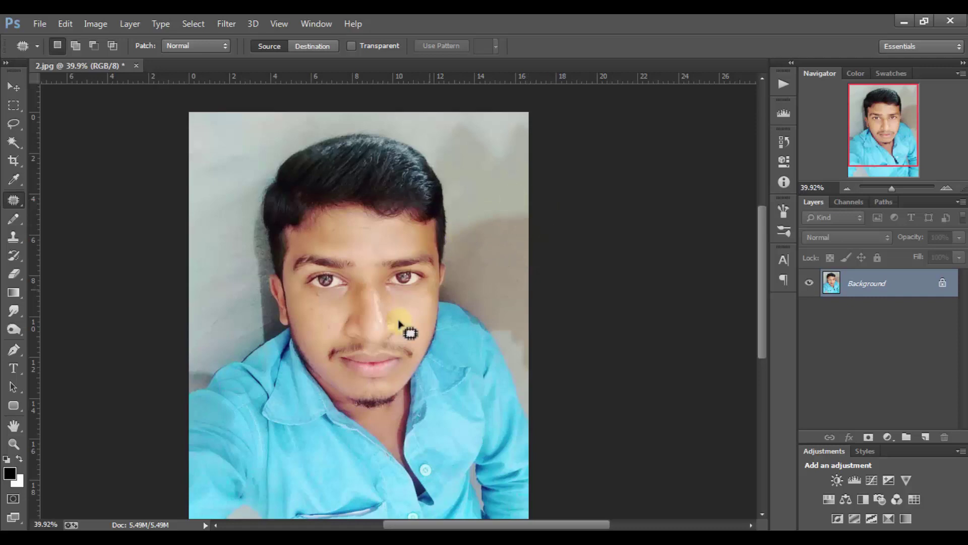
Step: Zoom in on the forehead and eyes
key("v")
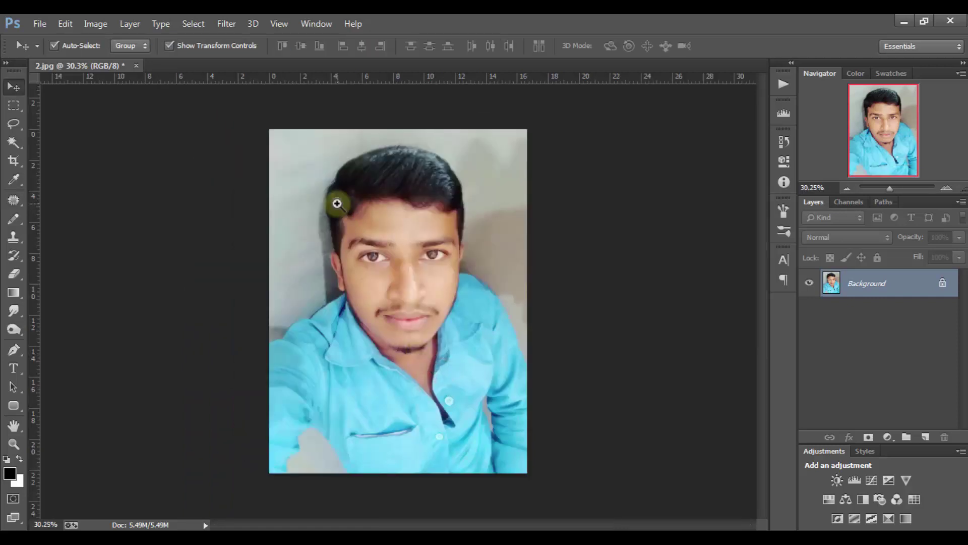
left_click(357, 216, "ctrl")
left_click(437, 280, "ctrl")
left_click_drag(547, 326, 471, 247)
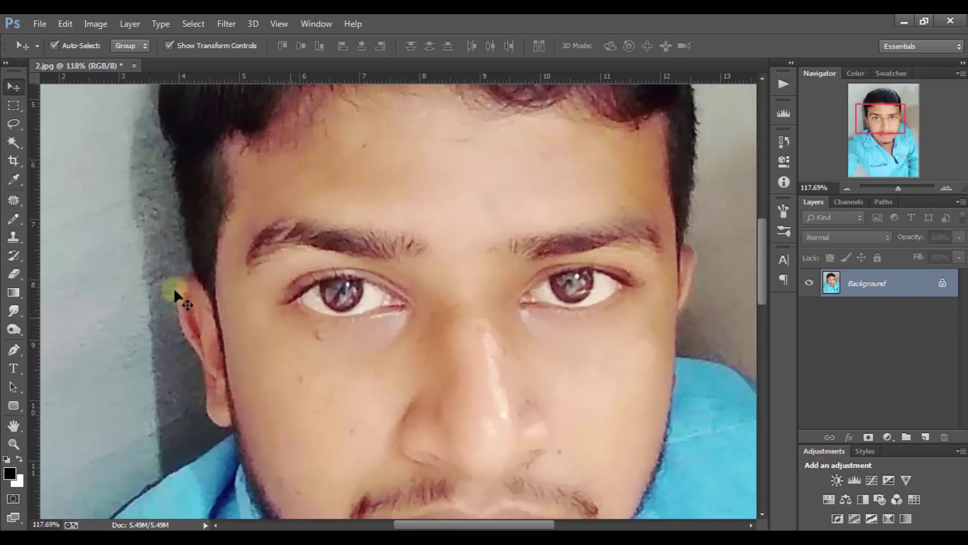
Step: Outline forehead blemishes with the Patch tool, sampling from nearby skin
left_click(15, 199)
left_click(63, 222)
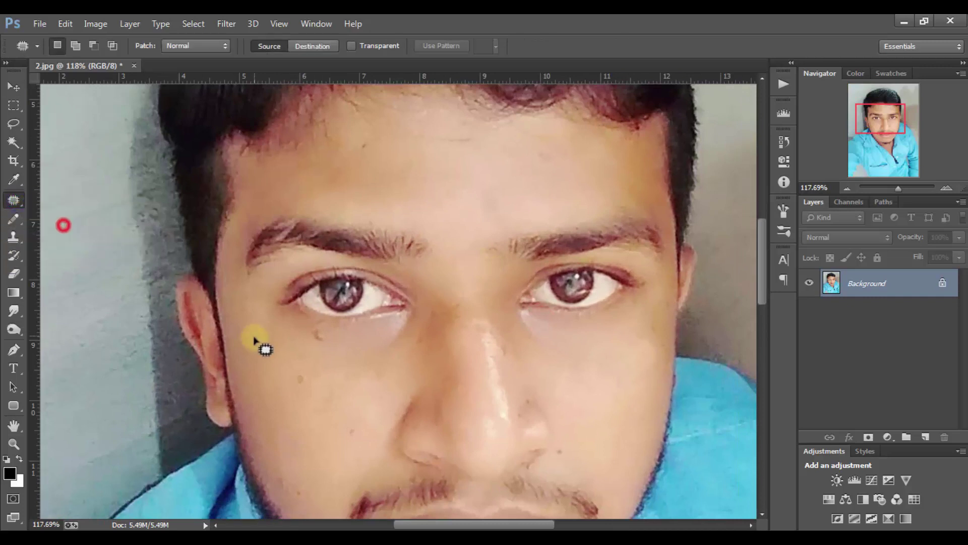
left_click(302, 328)
left_click(314, 337)
left_click(388, 344)
left_click_drag(424, 230, 372, 298)
left_click_drag(356, 210, 387, 207)
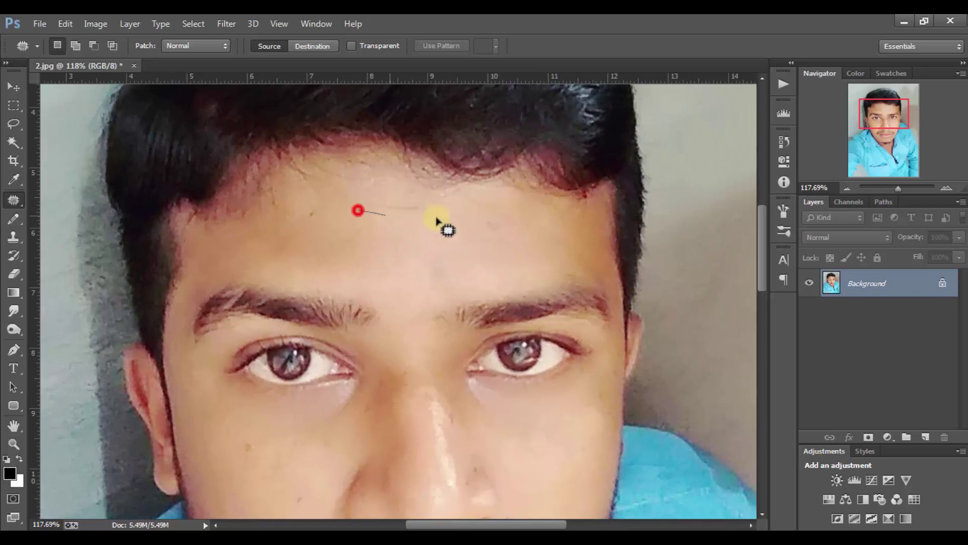
left_click(331, 211)
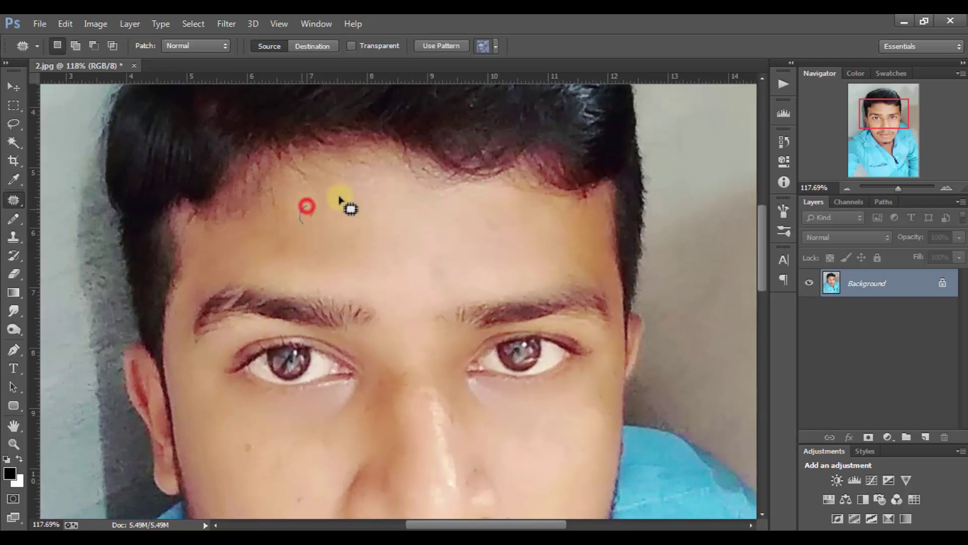
Step: Clear the forehead patch outline and dismiss the no-pixels-selected warning
left_click(366, 228)
left_click(342, 204)
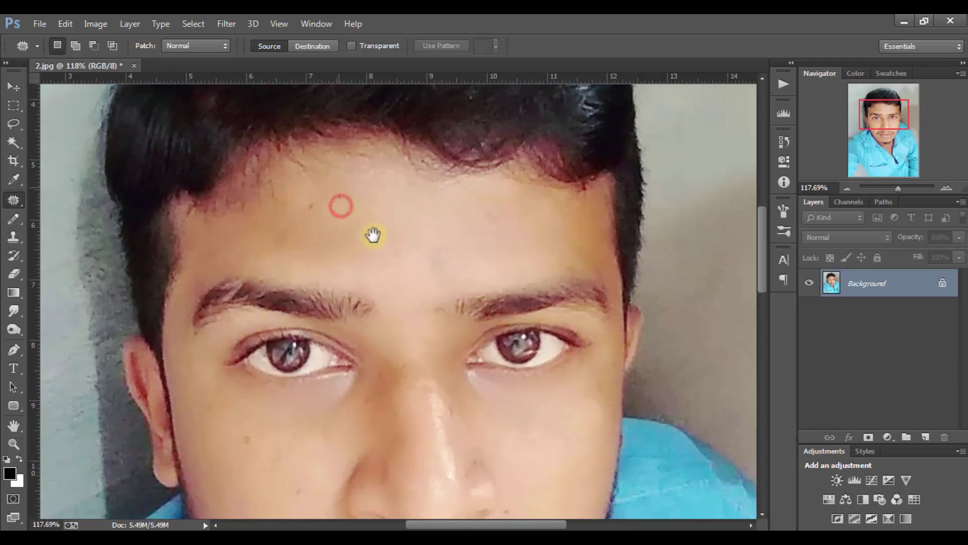
left_click(372, 231)
left_click(306, 190)
key("Return")
Step: Patch a small forehead spot, then zoom back out to the whole face
left_click_drag(313, 196, 336, 203)
left_click_drag(482, 275, 484, 205)
mouse_move(504, 374)
left_mouse_down()
mouse_move(510, 191)
mouse_move(499, 286)
left_mouse_up()
left_click(510, 322, "alt")
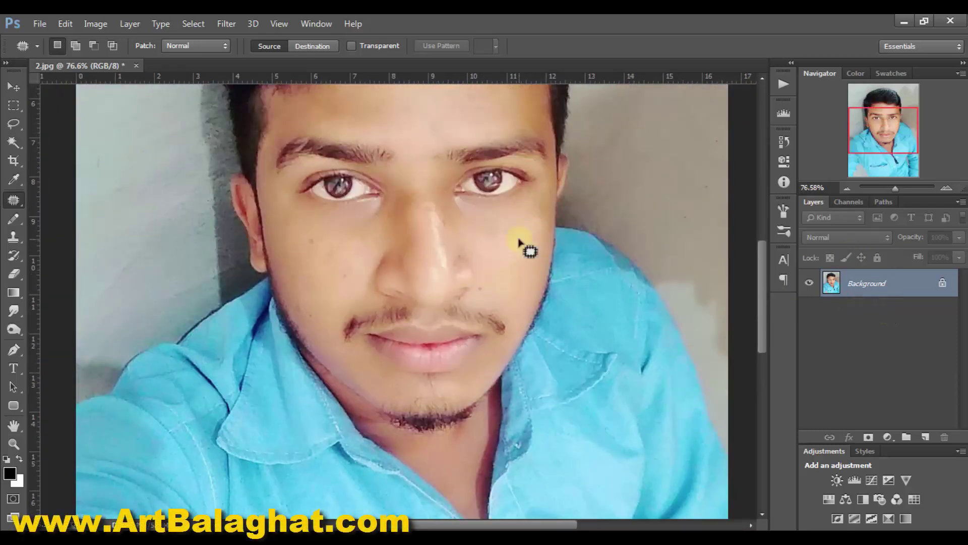
left_click_drag(522, 242, 513, 250)
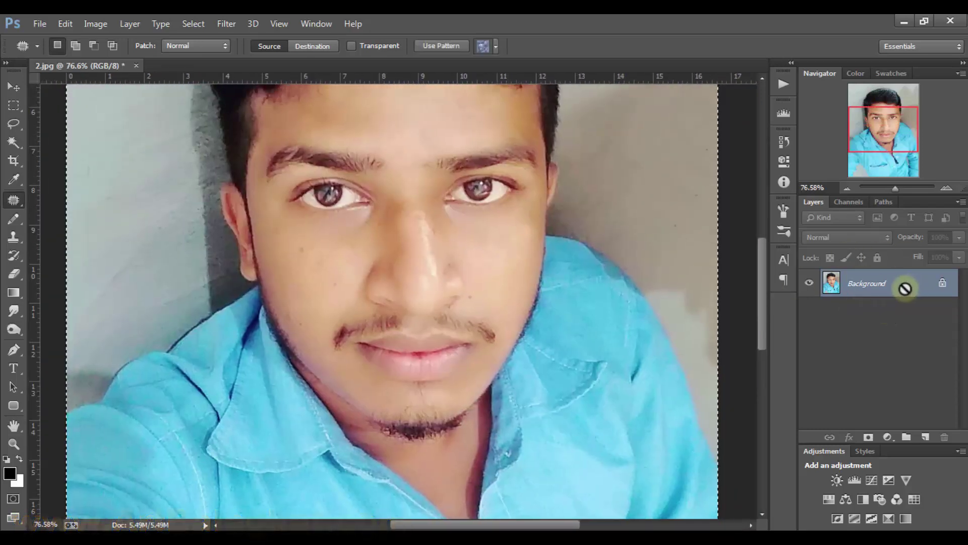
Step: Paste the retouched image as Layer 1 over the original 2.jpg snapshot and toggle it to compare
left_click(783, 113)
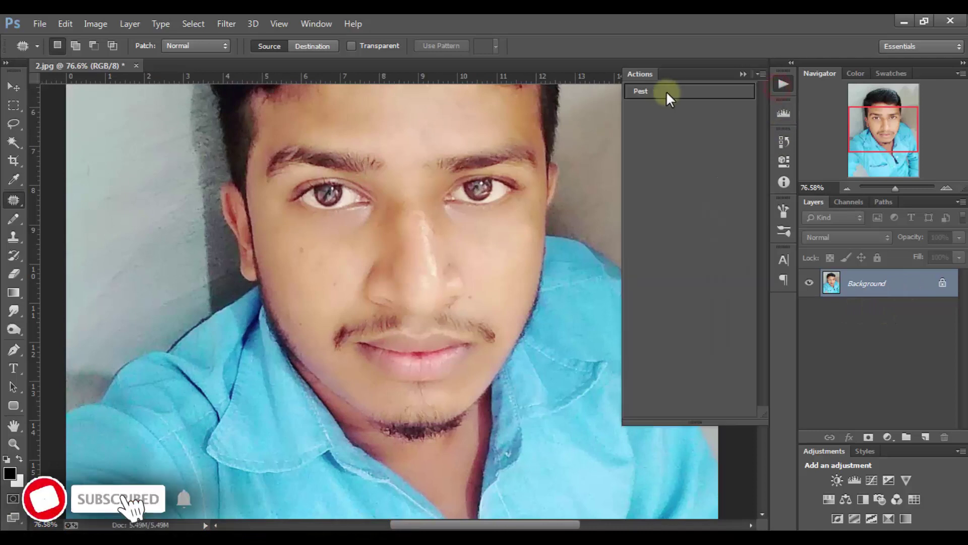
left_click(734, 72)
left_click(784, 142)
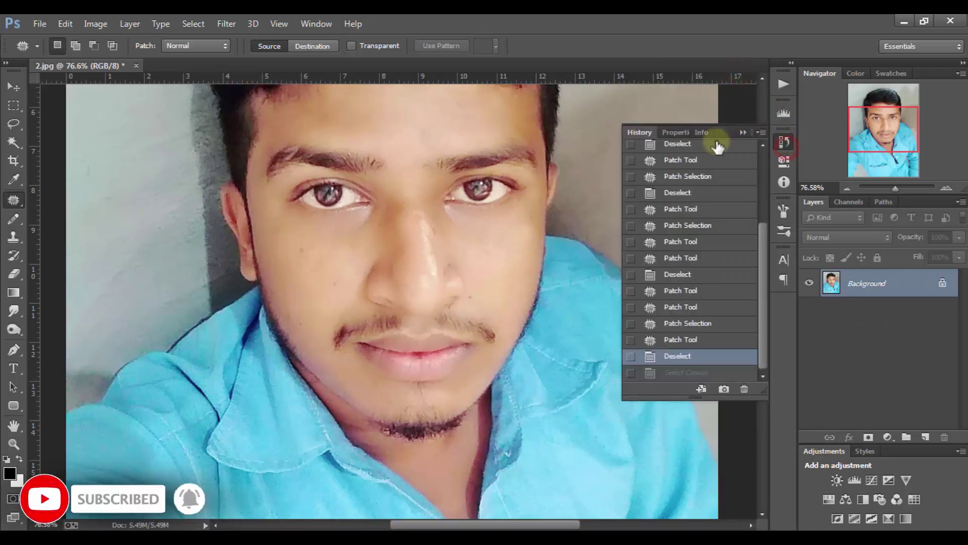
scroll(726, 182, "up", 1)
left_click(724, 159)
key("ctrl+v")
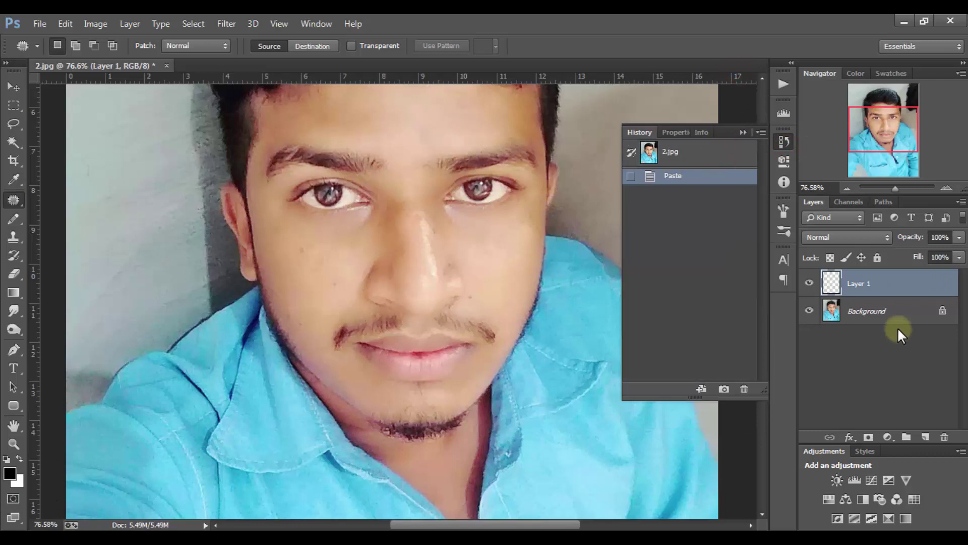
left_click(753, 132)
scroll(493, 277, "up", 2)
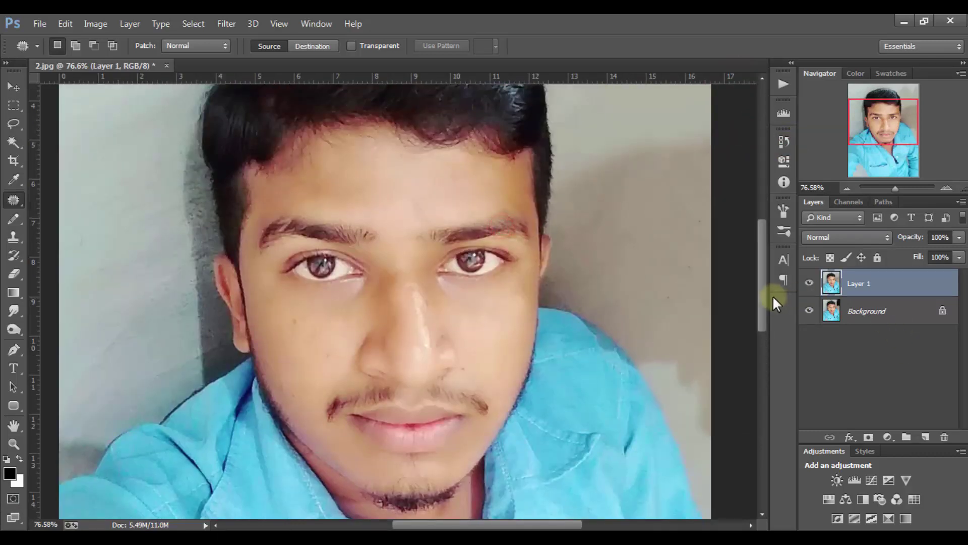
left_click(809, 283)
Step: Toggle Layer 1 on and off to compare against the original, leaving it visible
left_click(809, 283)
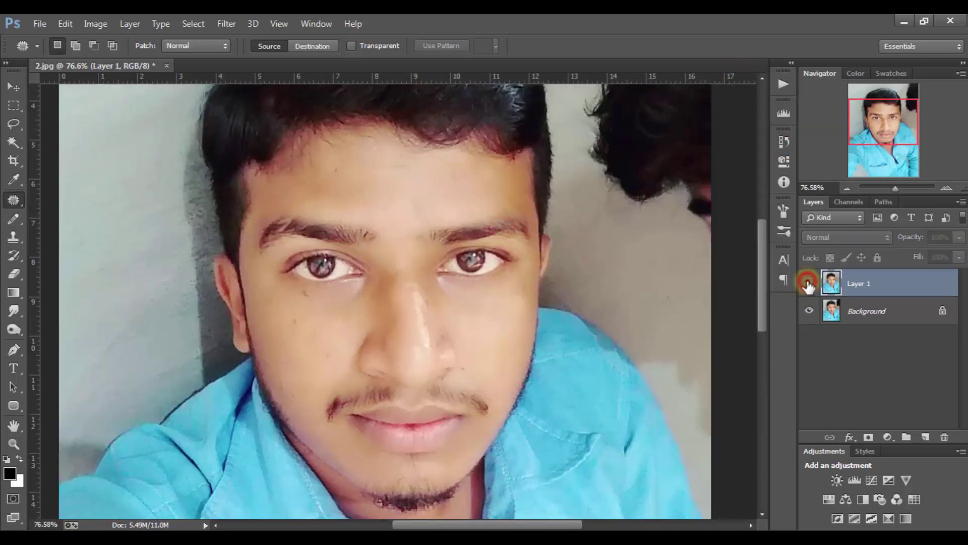
scroll(578, 287, "down", 2)
left_click(808, 283)
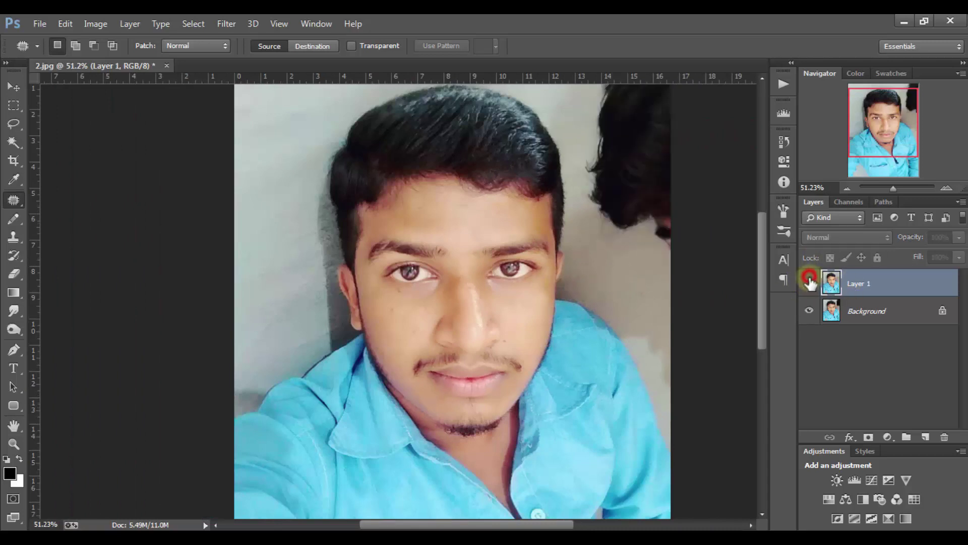
left_click(810, 283)
left_click(808, 283)
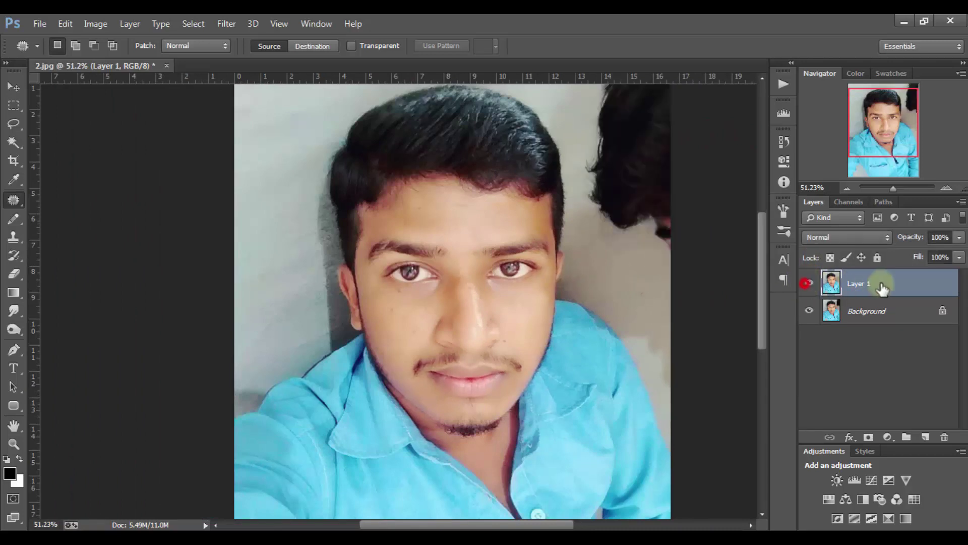
Step: Brighten Layer 1's midtones to 1.20 with Levels
left_click(96, 24)
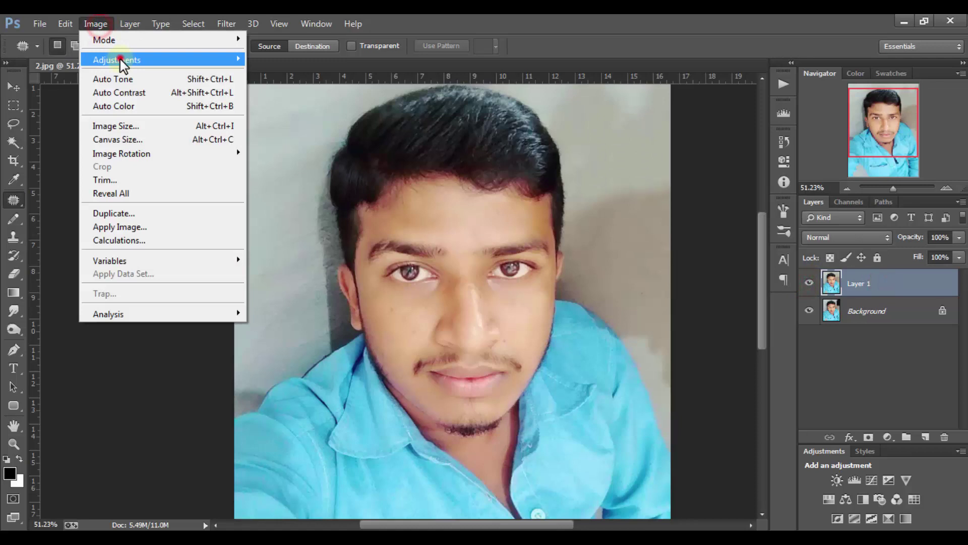
mouse_move(117, 60)
left_click(275, 72)
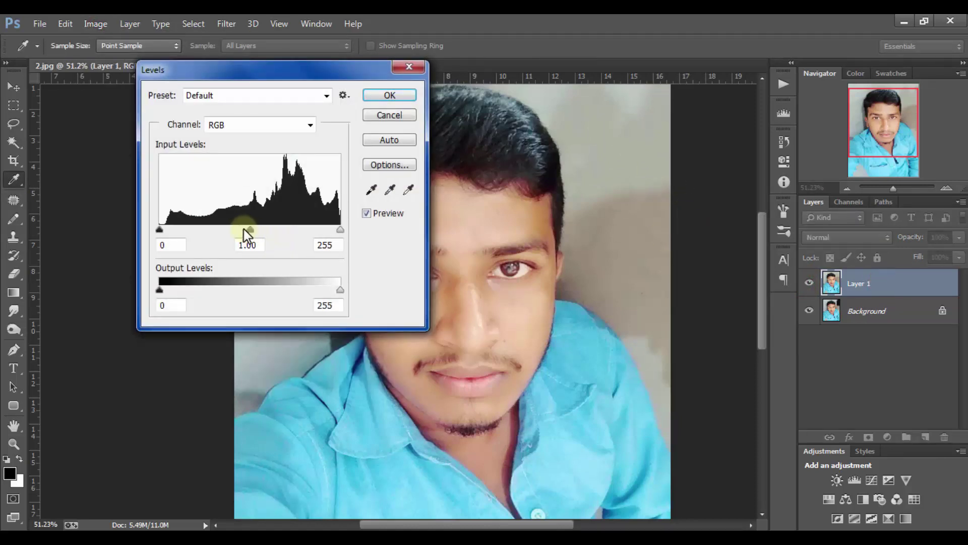
left_click_drag(247, 231, 238, 230)
left_click(387, 95)
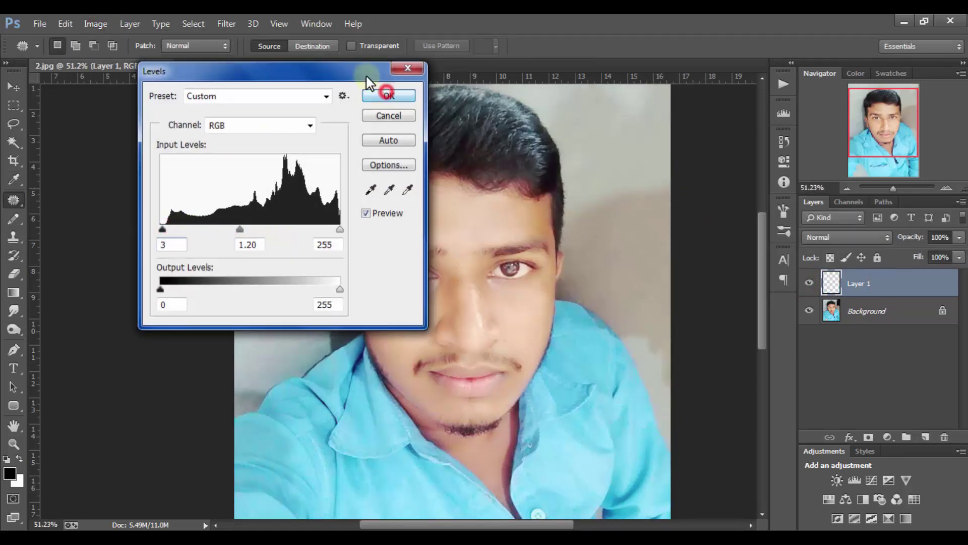
Step: Apply Brightness/Contrast of -3 brightness and 18 contrast to Layer 1
left_click(96, 24)
left_click(135, 58)
left_click(334, 59)
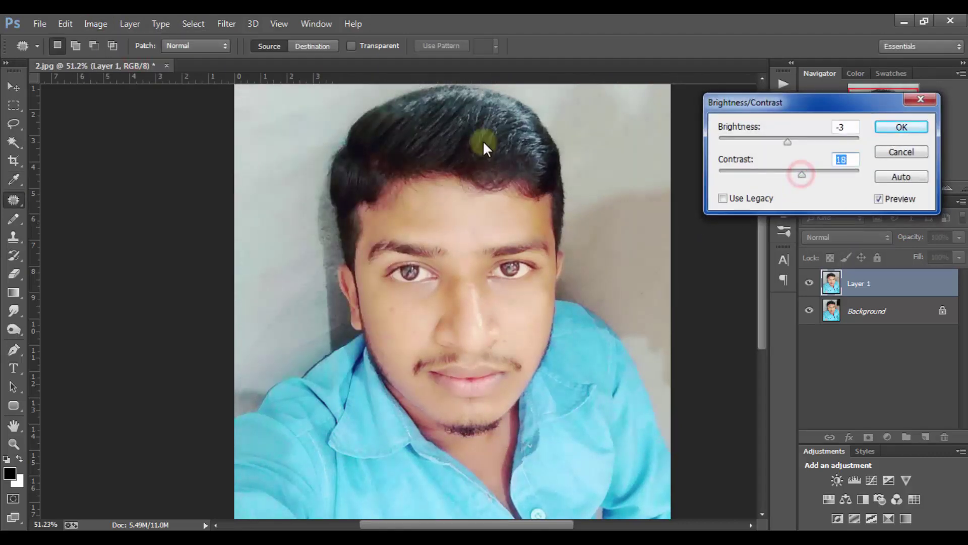
left_click(96, 24)
left_click(121, 60)
left_click(321, 75)
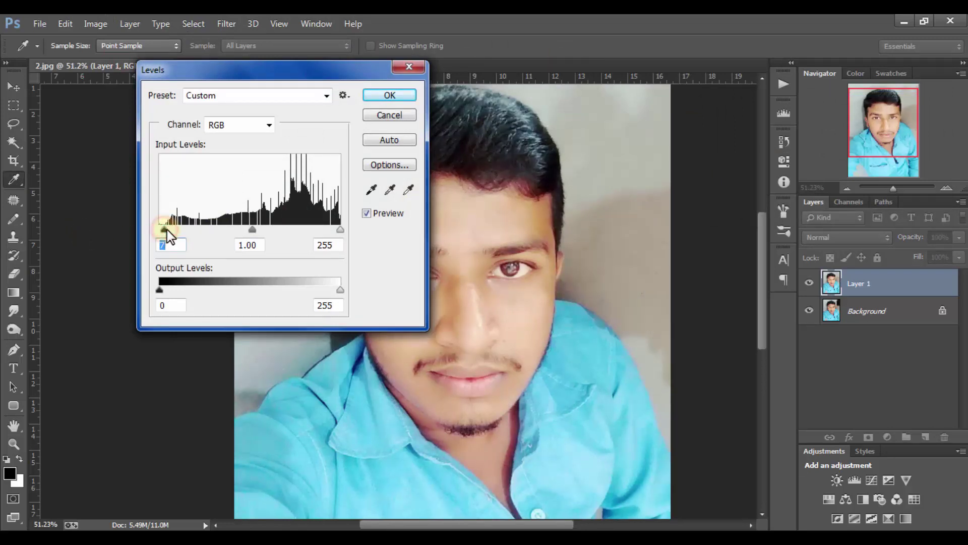
left_click(225, 24)
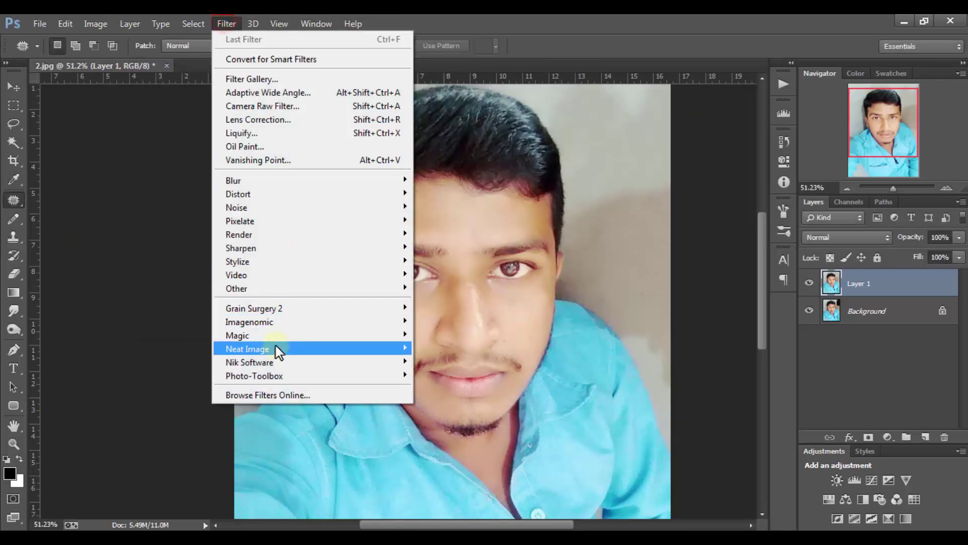
mouse_move(249, 322)
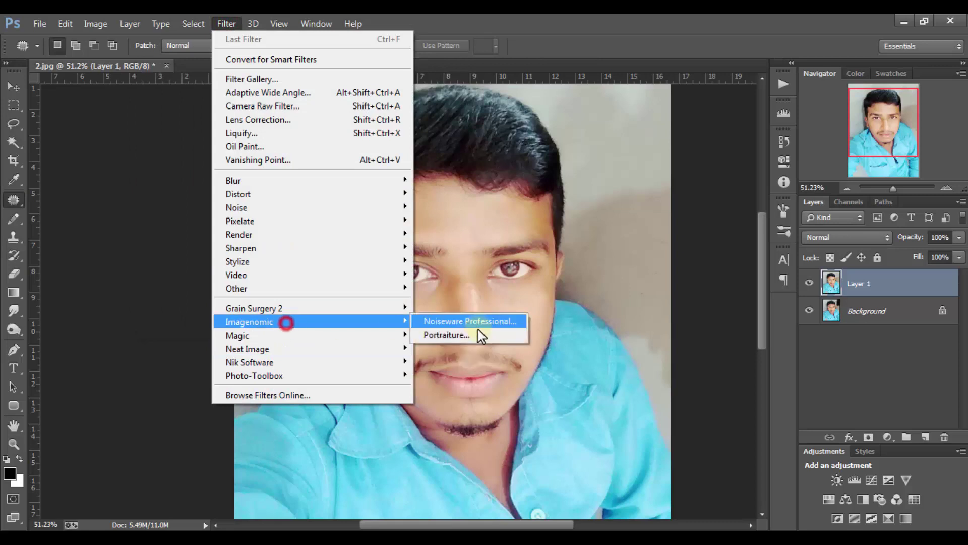
Step: Apply Neat Image noise reduction, using a face area around the eyes as the preview
left_click(446, 347)
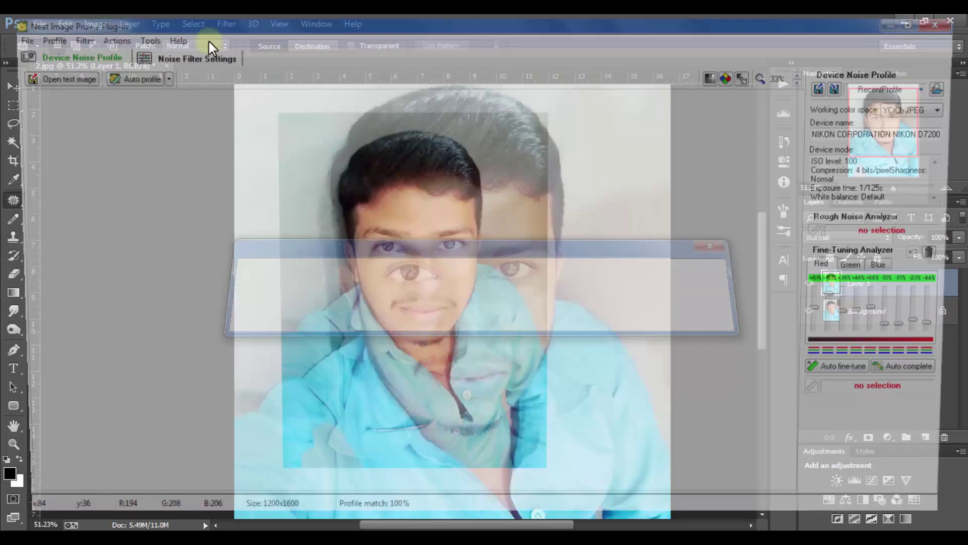
left_click_drag(354, 214, 423, 283)
double_click(400, 270)
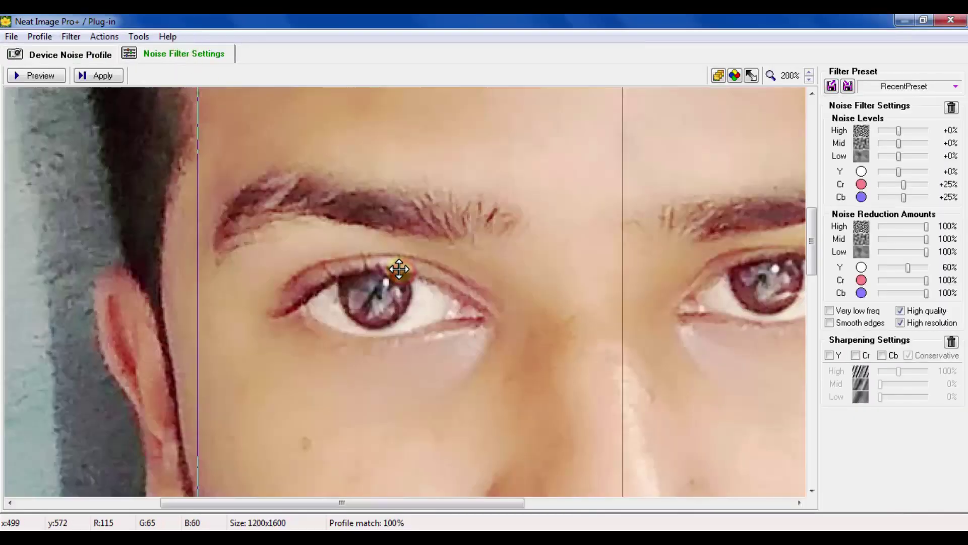
left_click(110, 77)
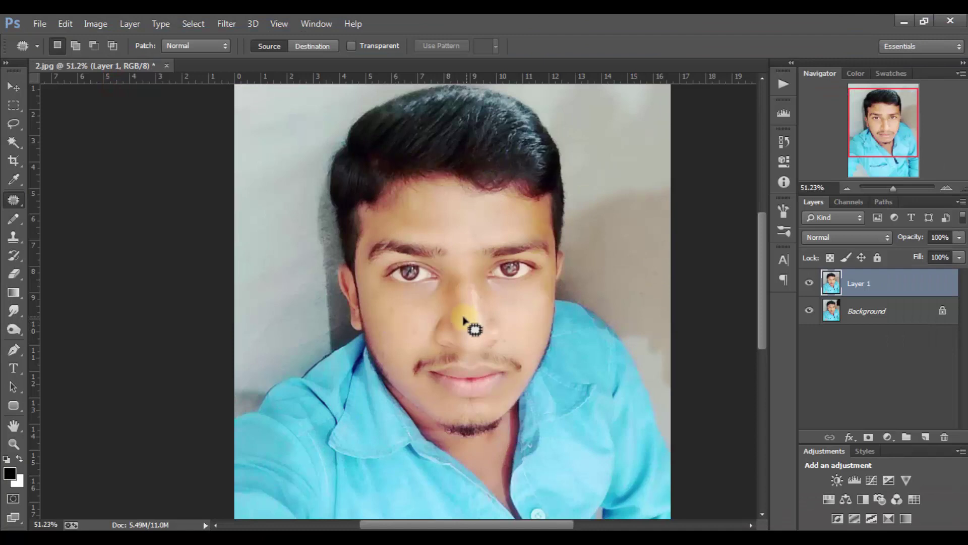
Step: Fade the noise reduction to 76% opacity
mouse_move(450, 268)
left_mouse_down()
mouse_move(512, 308)
mouse_move(468, 287)
left_mouse_up()
key("ctrl+shift+f")
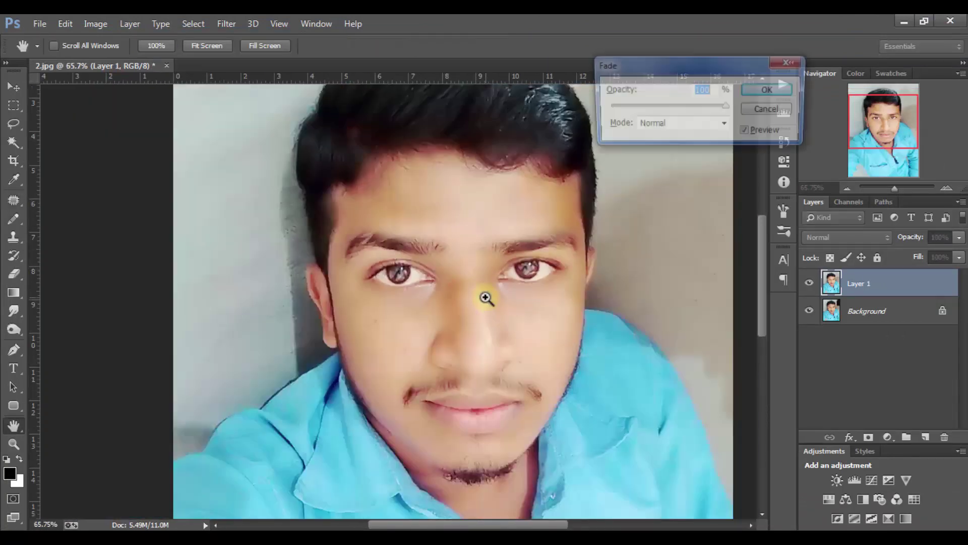
left_click(770, 89)
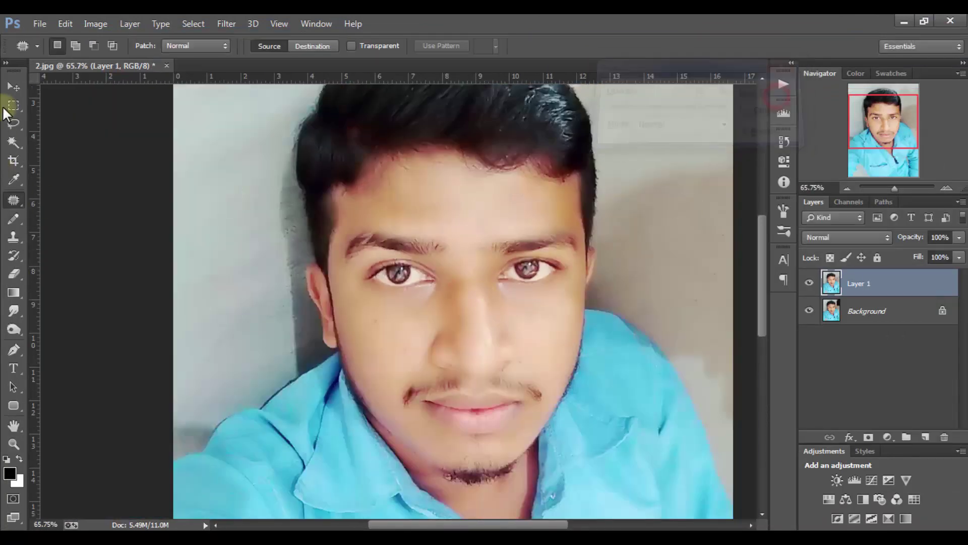
left_click(13, 87)
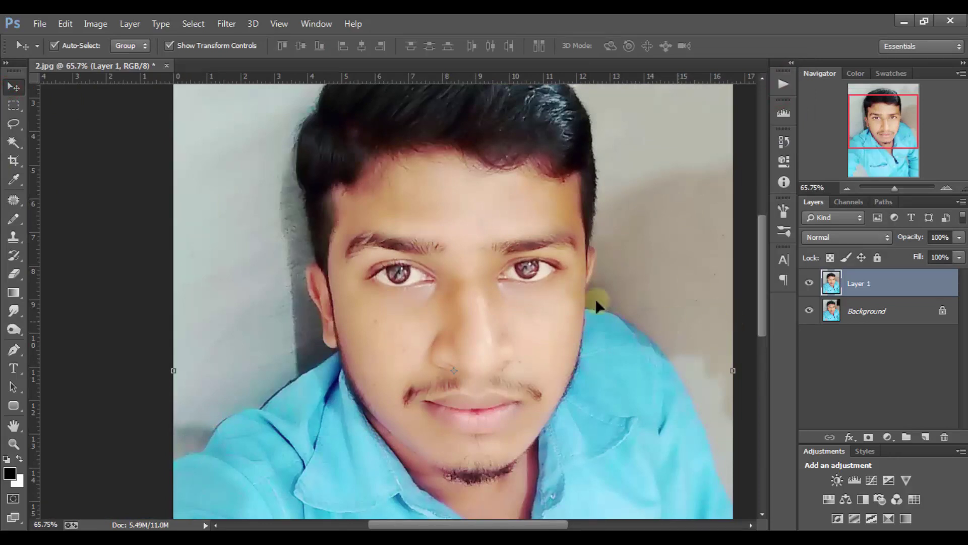
Step: Zoom in further on the face and bring the lower face into view
scroll(595, 298, "down", 2)
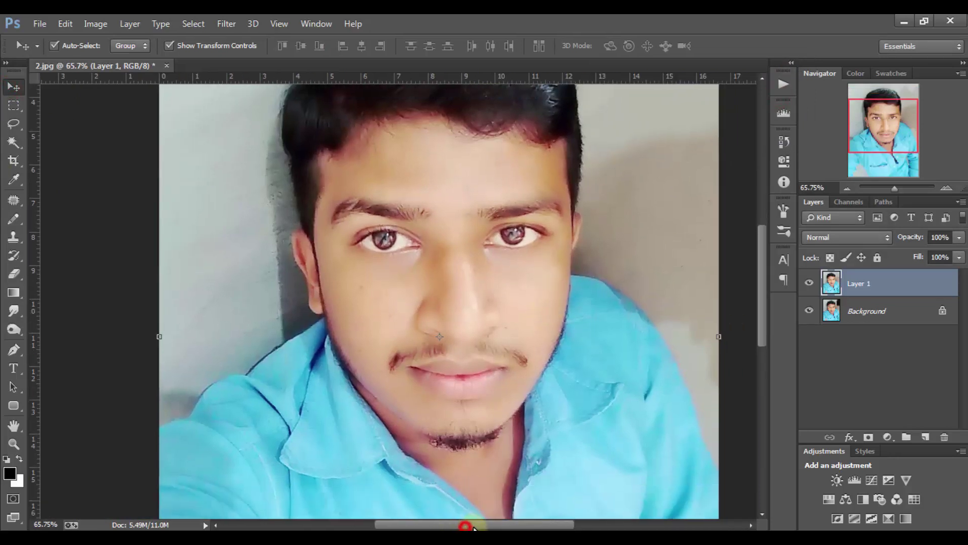
left_click_drag(462, 528, 474, 528)
scroll(520, 428, "up", 4)
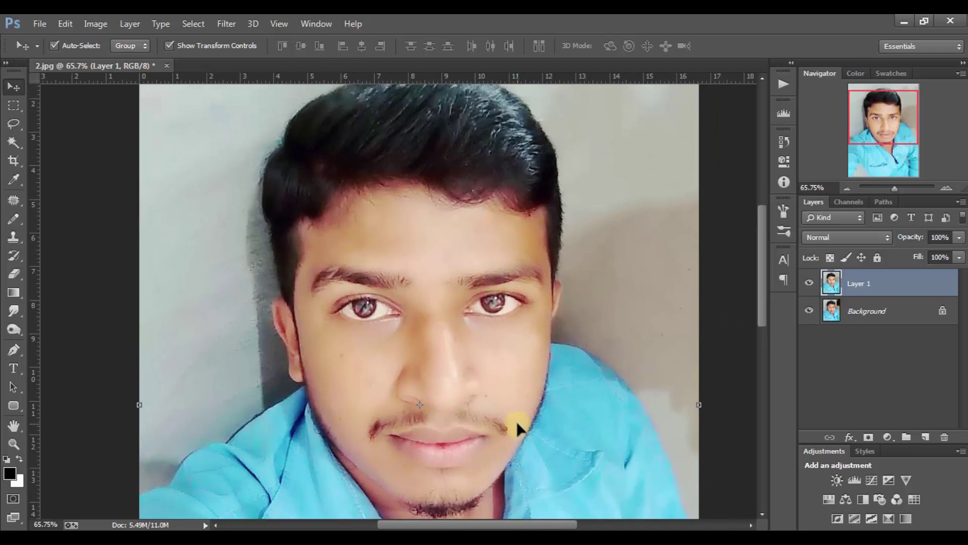
left_click(483, 392)
left_click_drag(510, 404, 515, 361)
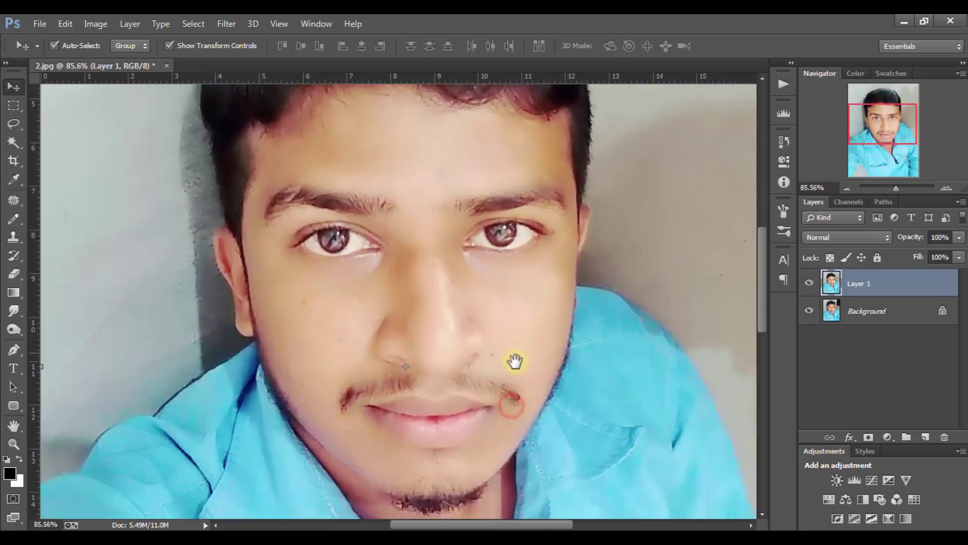
Step: Set up the Dodge tool with a 71 px soft brush at 33% exposure
left_click(20, 331)
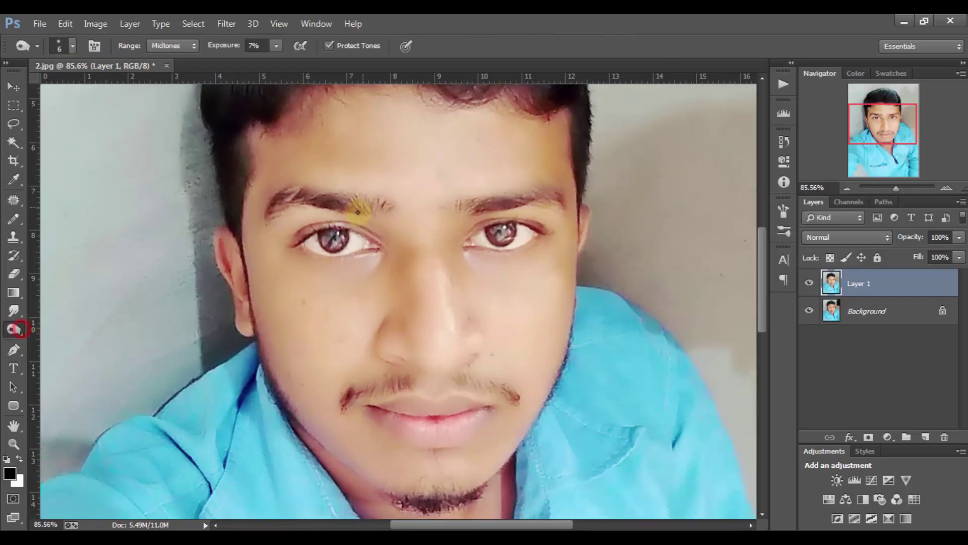
right_click(355, 220)
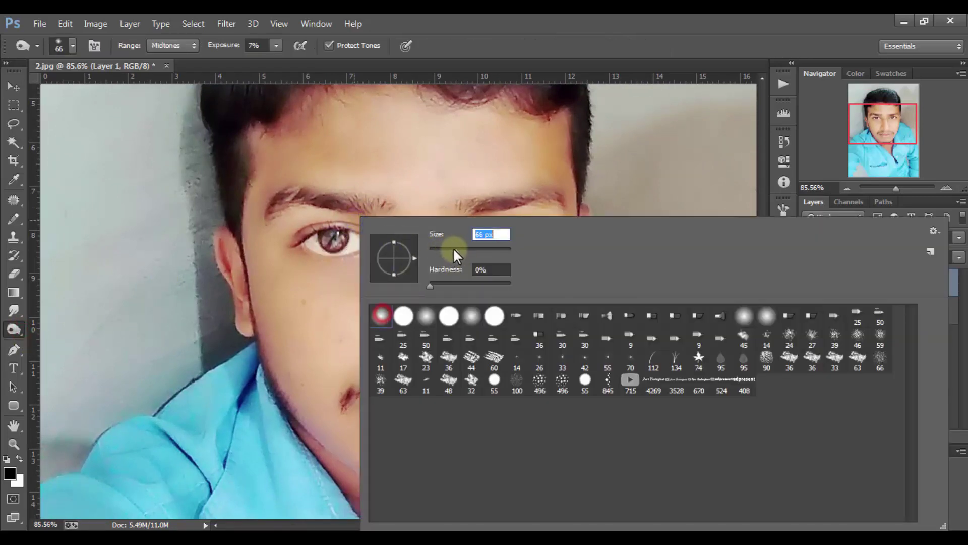
left_click(333, 240)
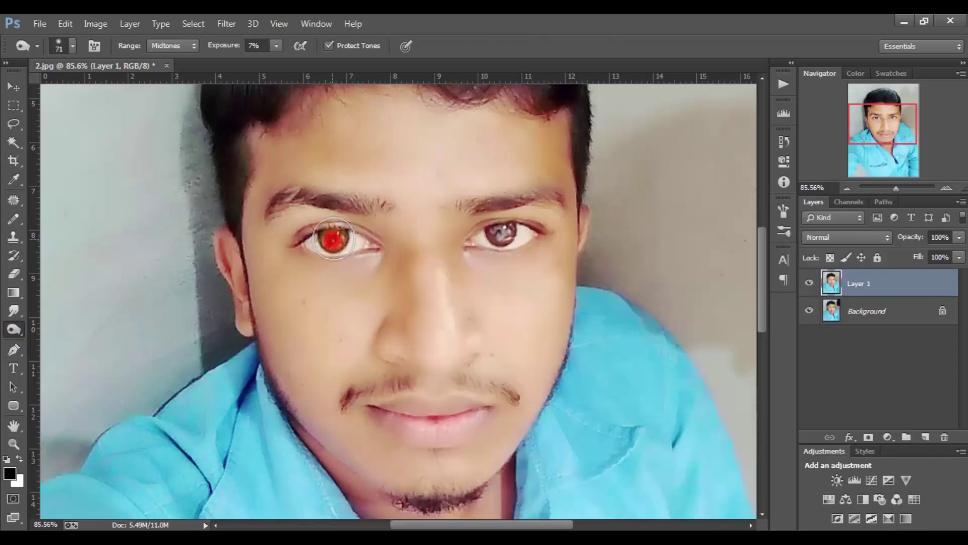
left_click(277, 45)
left_click_drag(286, 63, 293, 64)
left_click(334, 238)
Step: Dodge the eyes, eyebrows, beard, mustache and hair to lighten them
left_click_drag(498, 232, 500, 234)
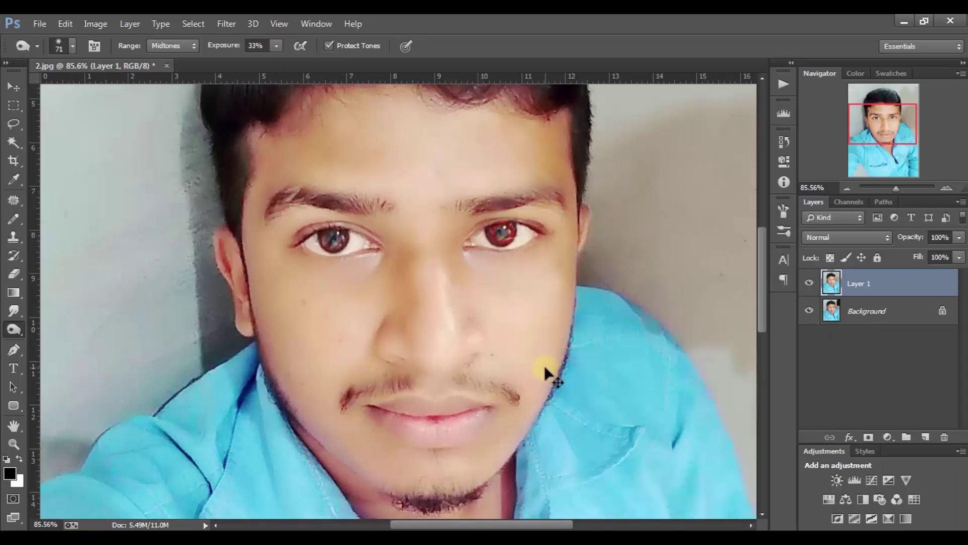
left_click(374, 208)
left_click_drag(510, 206, 523, 210)
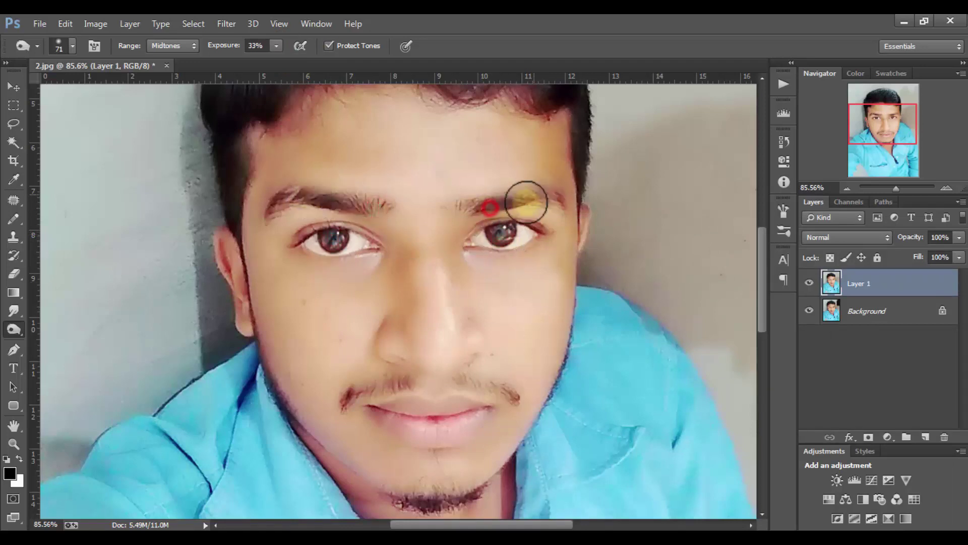
left_click_drag(409, 508, 471, 503)
mouse_move(503, 398)
left_mouse_down()
mouse_move(462, 385)
mouse_move(355, 398)
left_mouse_up()
scroll(562, 218, "up", 10)
mouse_move(506, 305)
left_mouse_down()
mouse_move(458, 268)
mouse_move(520, 385)
left_mouse_up()
scroll(571, 380, "down", 3)
Step: Apply Selective Color on Layer 1, cutting yellow in the Yellows range to -58%
scroll(513, 253, "down", 8)
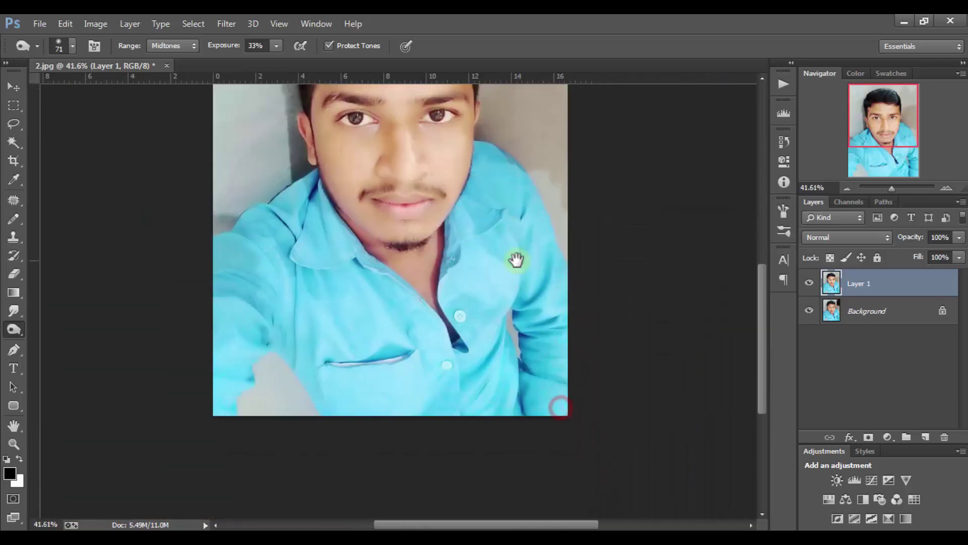
scroll(514, 260, "up", 1)
scroll(517, 318, "up", 3)
scroll(454, 257, "up", 3)
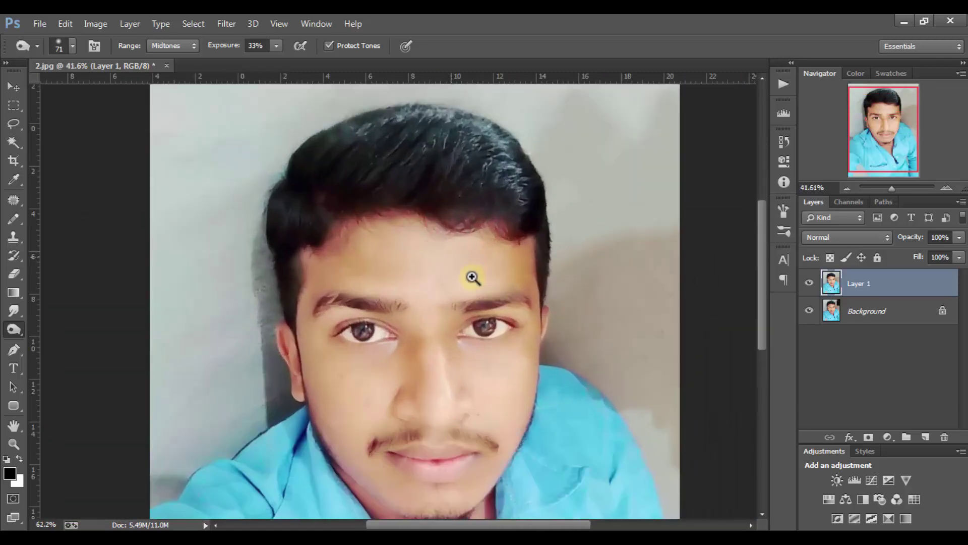
scroll(471, 276, "down", 1)
left_click(95, 23)
left_click(130, 59)
left_click(349, 272)
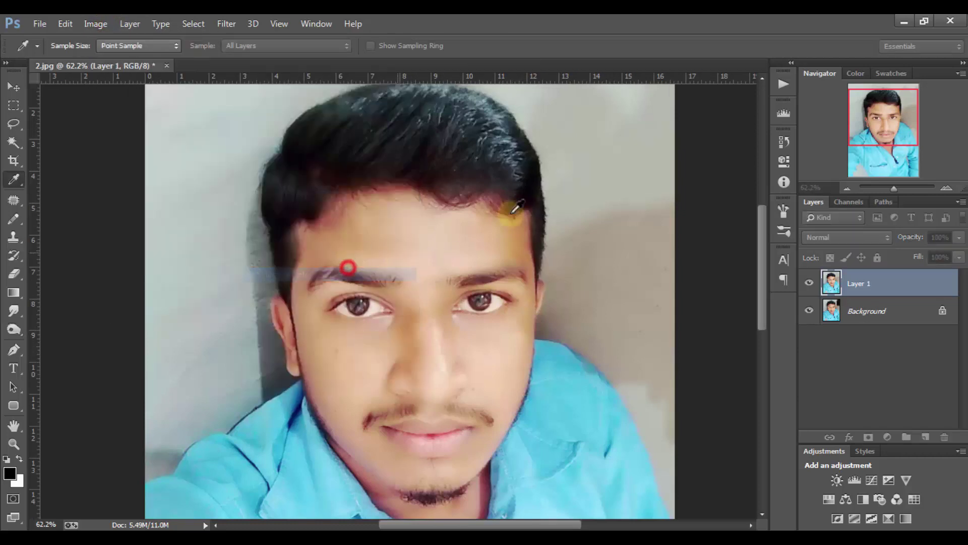
left_click(716, 96)
left_click(724, 132)
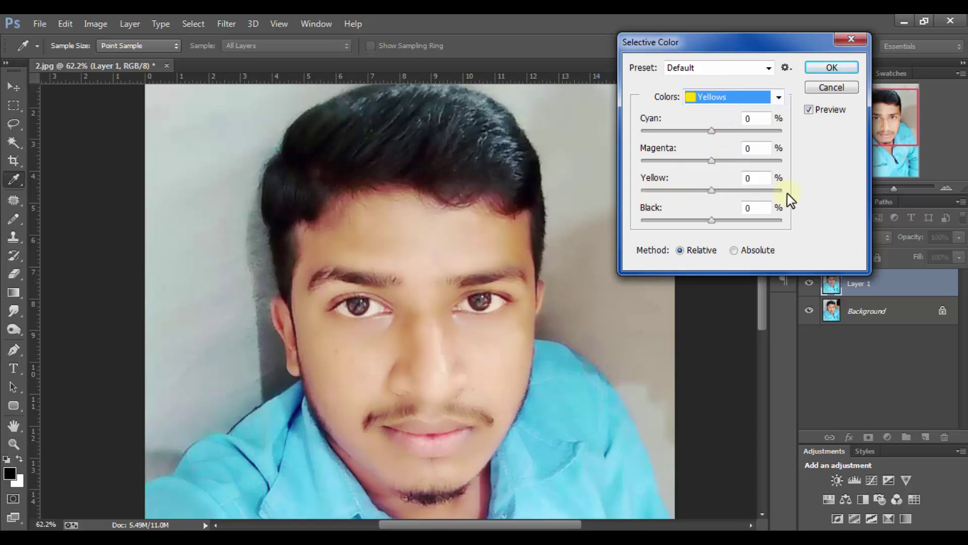
left_click(695, 191)
left_click_drag(692, 190, 671, 195)
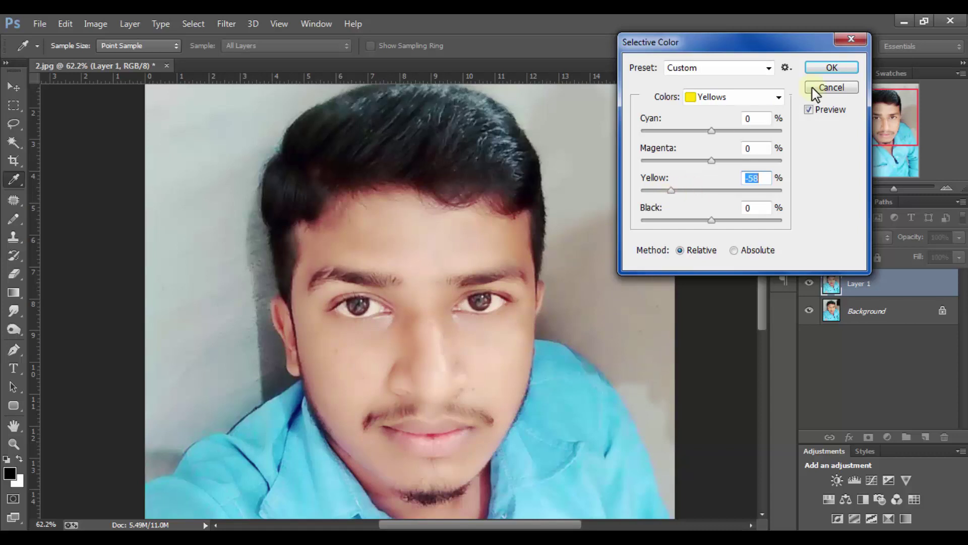
left_click(832, 68)
Step: Toggle Layer 1's visibility to compare the retouch with the original, then zoom out
key("v")
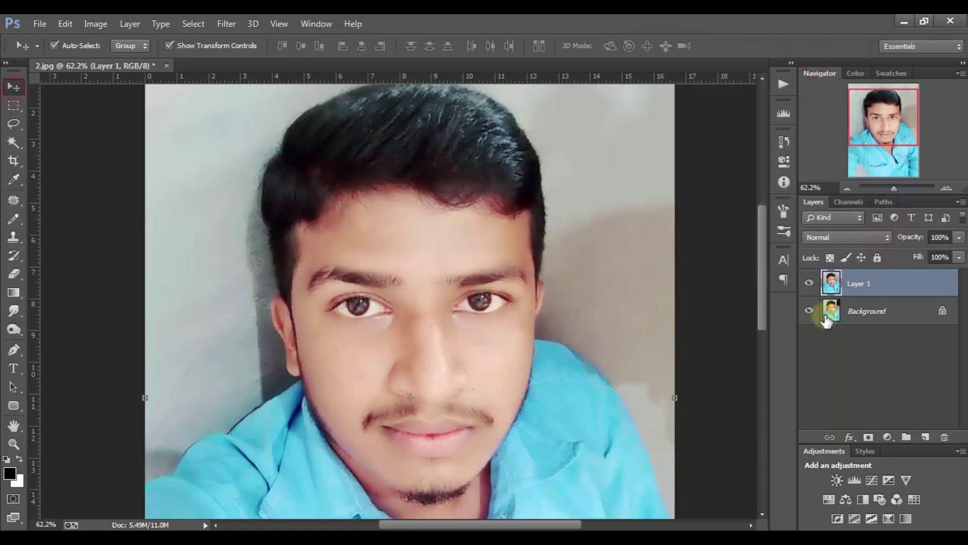
left_click(810, 283)
left_click(810, 283)
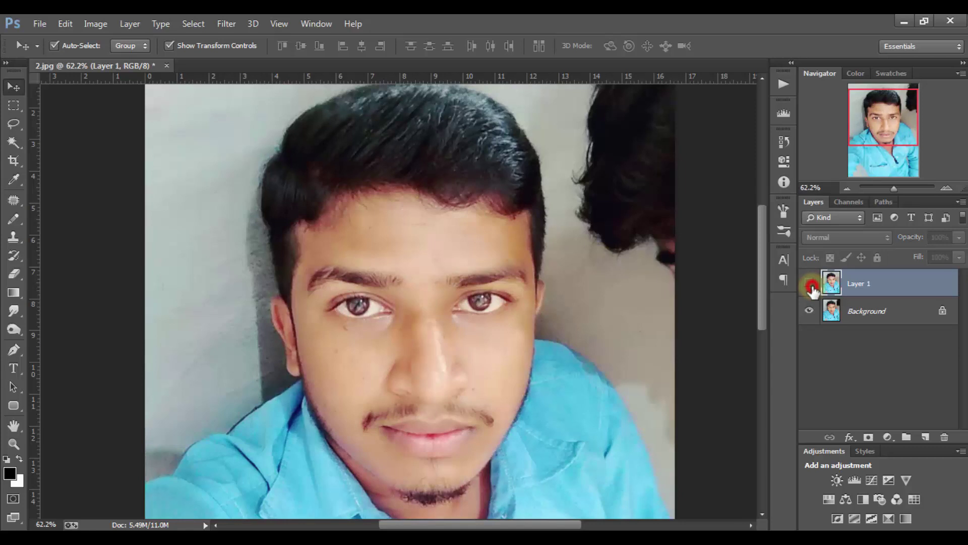
left_click(810, 284)
left_click(810, 284)
left_click(827, 411)
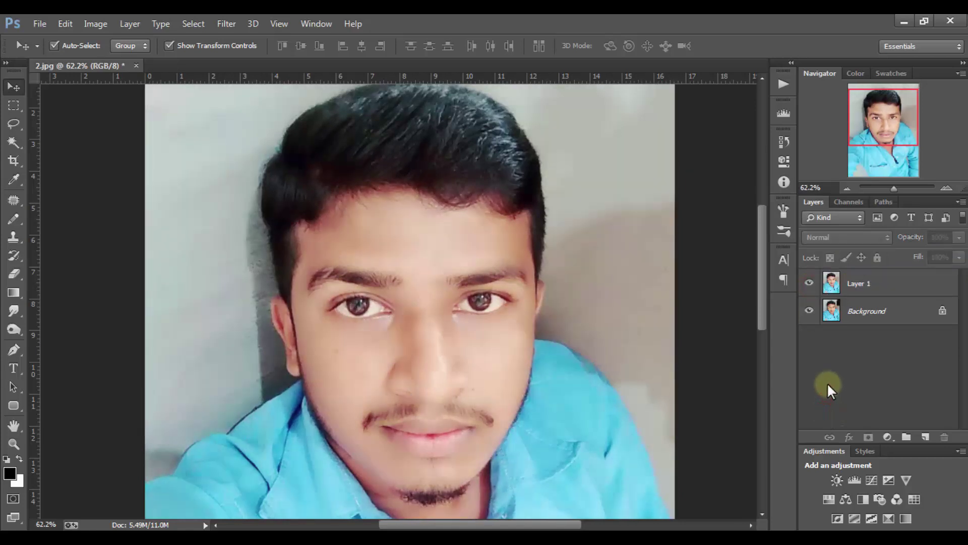
scroll(670, 291, "down", 2)
scroll(671, 291, "down", 2)
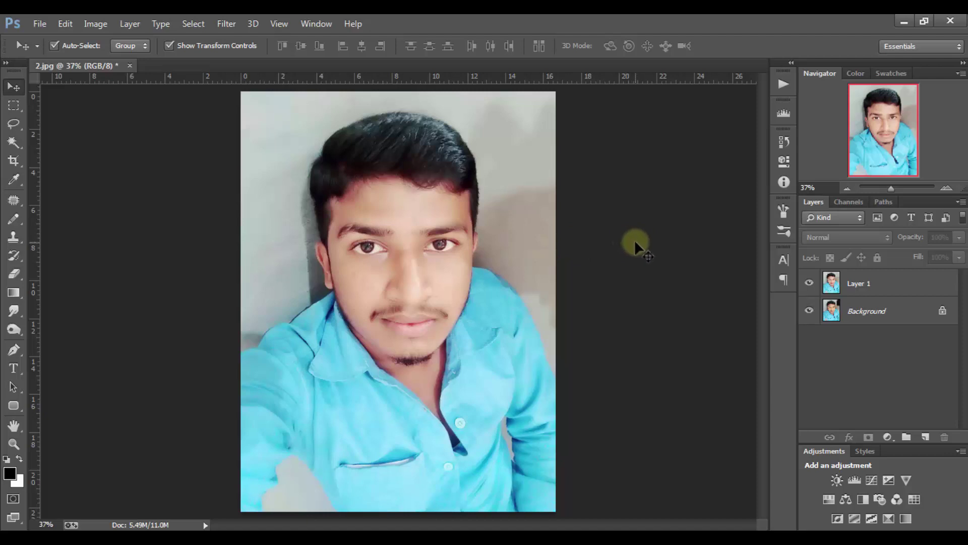
Step: Save the portrait as sdfdf.psd in Photoshop PSD format
key("ctrl+shift+s")
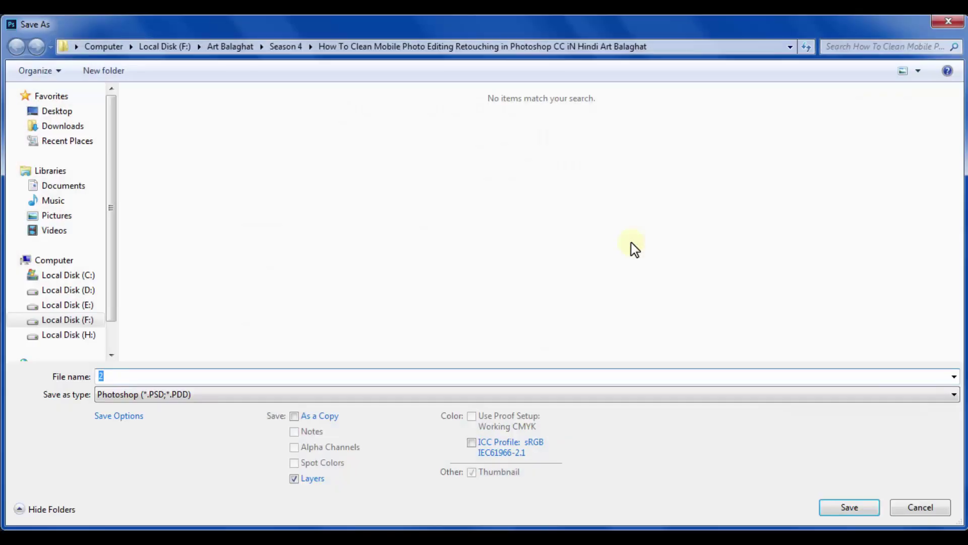
type("dfdf")
key("Escape")
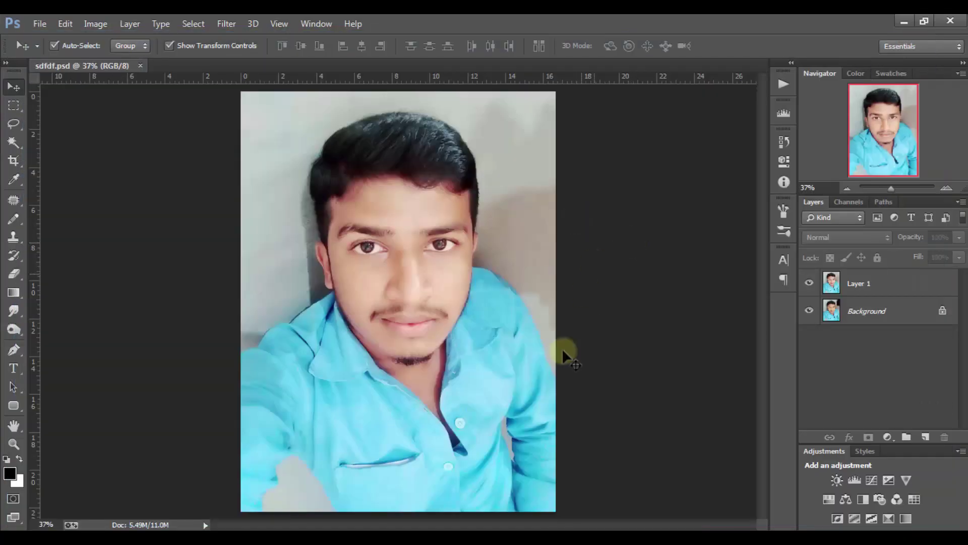
left_click(433, 526)
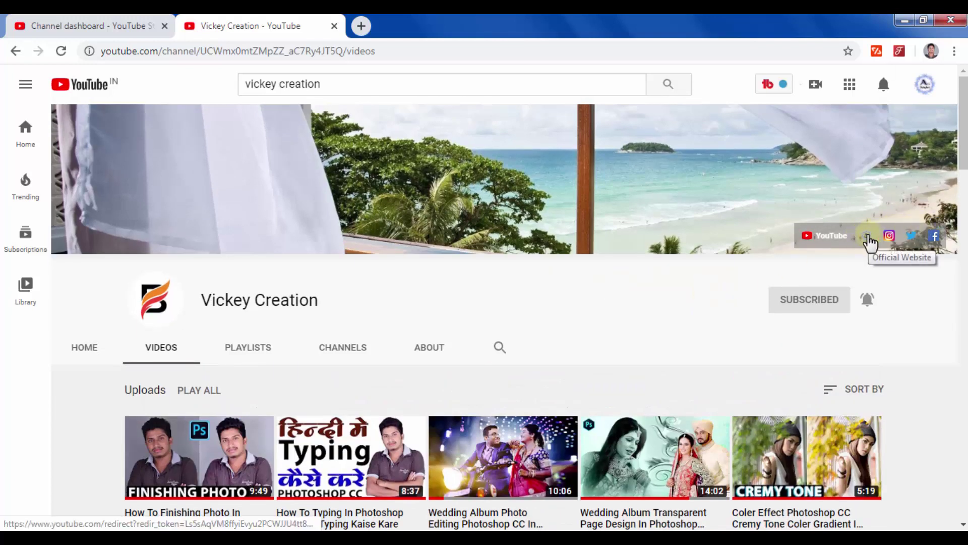
left_click(691, 288)
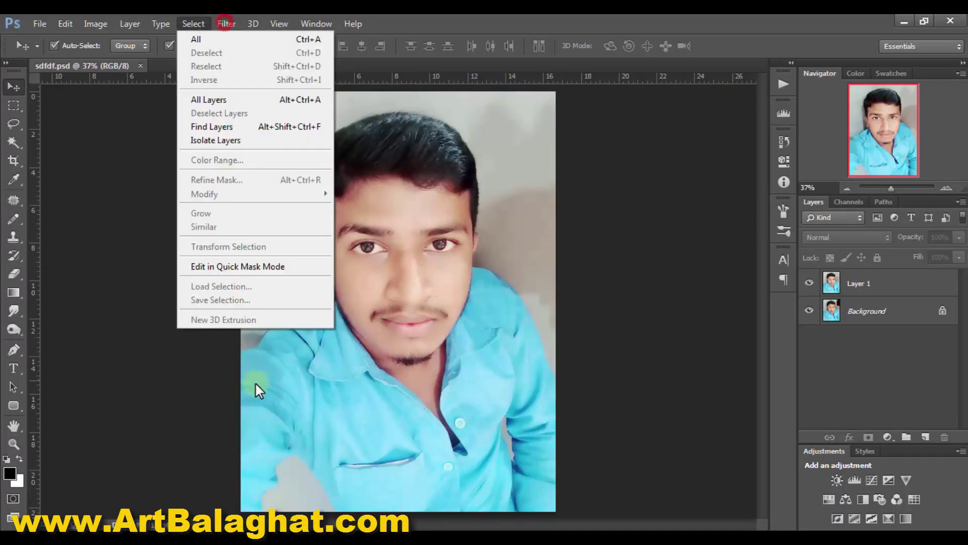
left_click(226, 23)
left_click(650, 197)
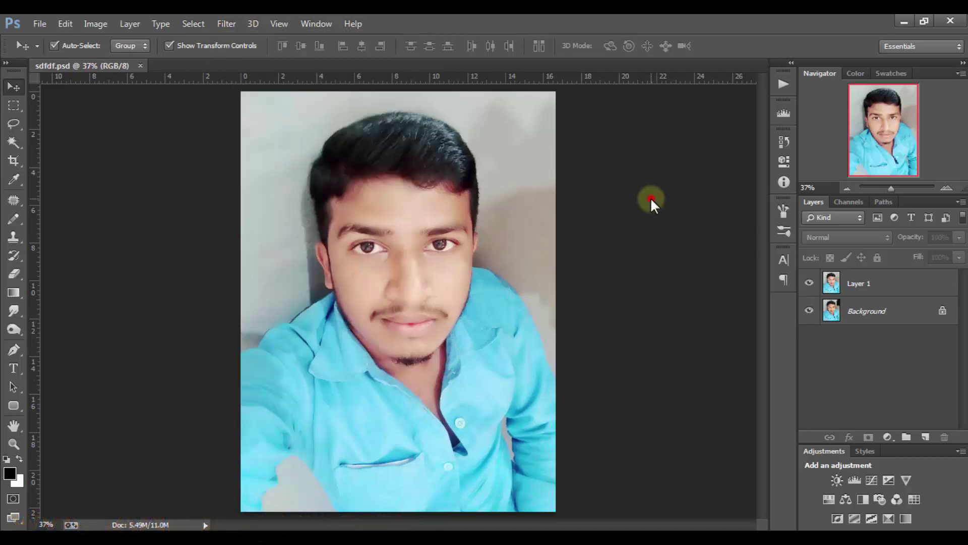